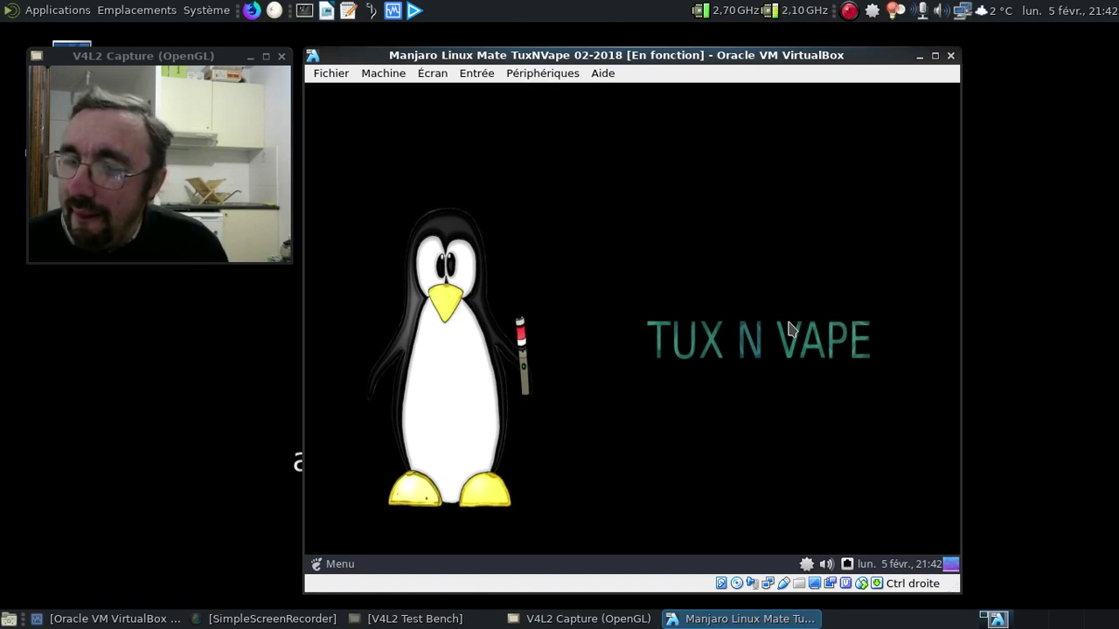
Switch the guest to the tty2 text console and log in as the user
click(354, 564)
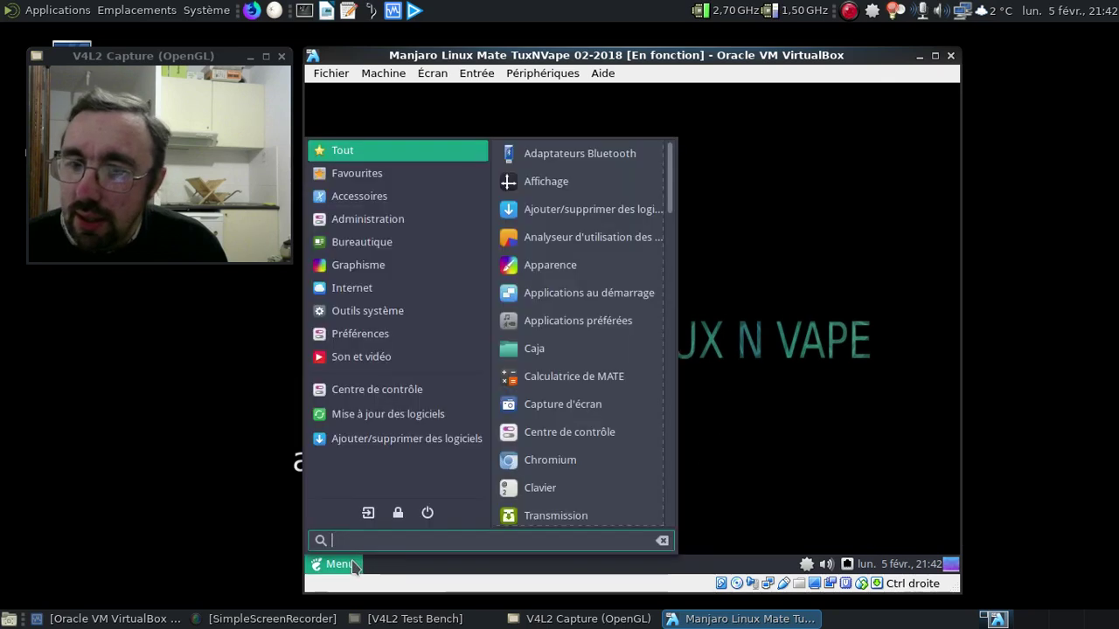
click(433, 515)
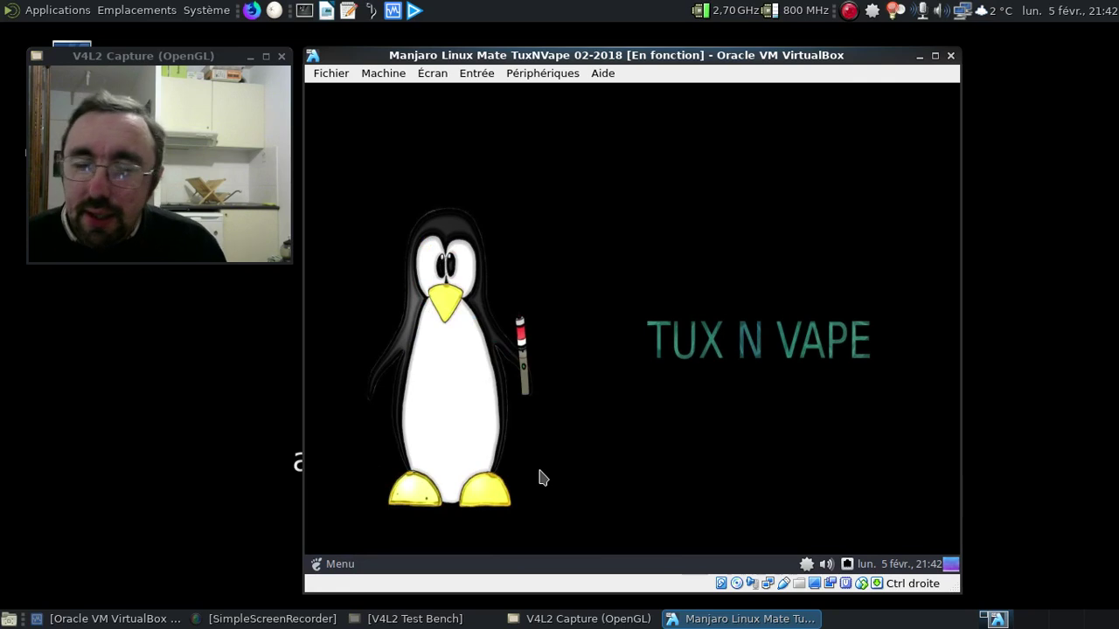
key(ctrl+alt+F2)
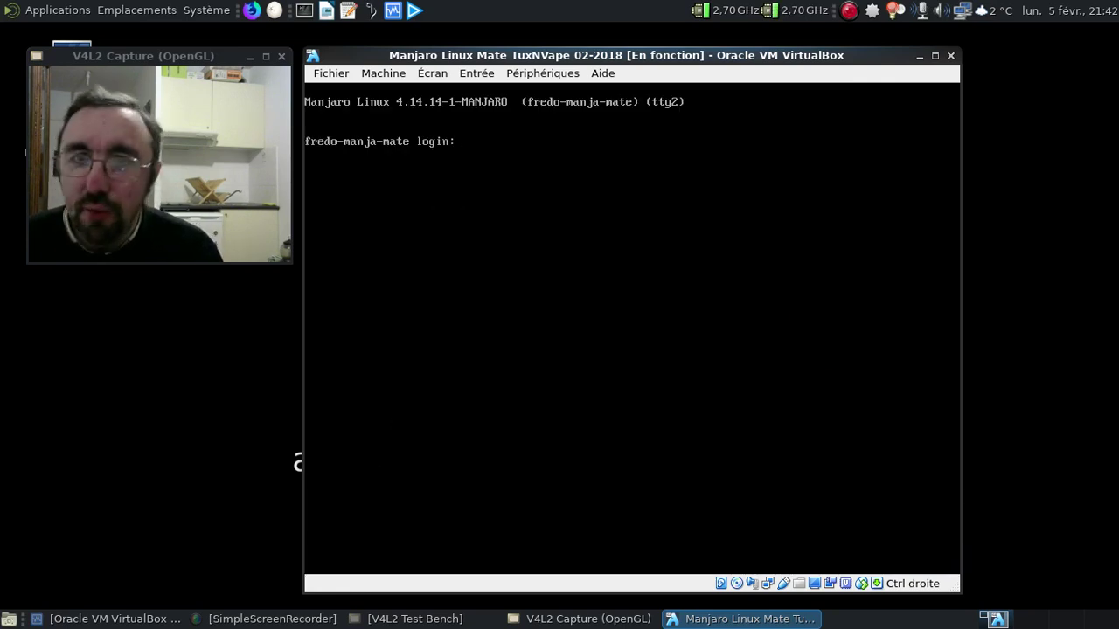
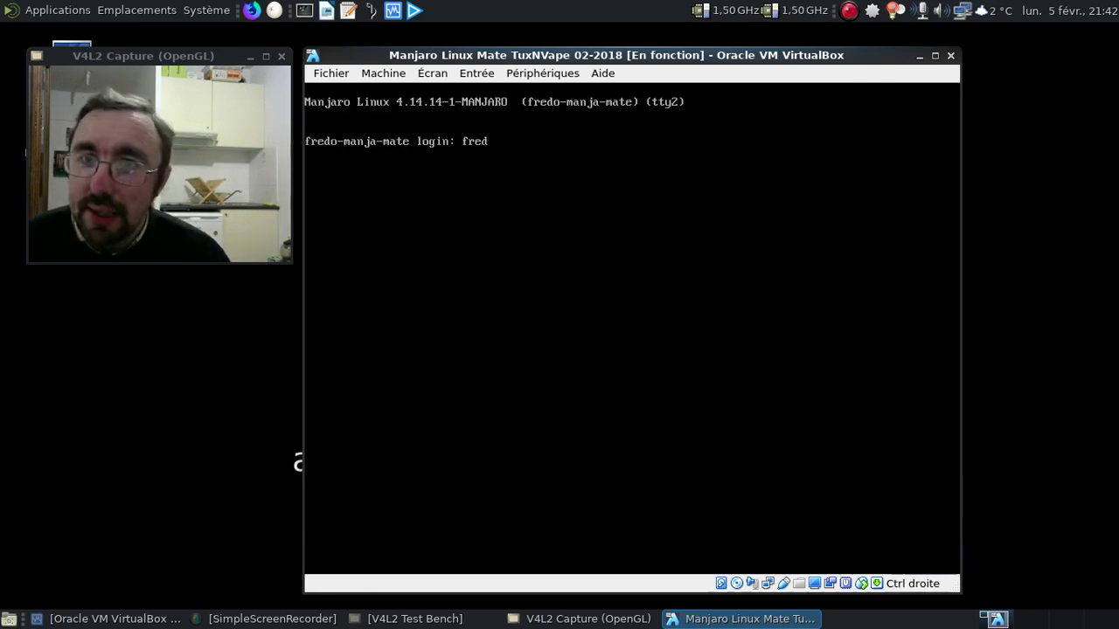
key(Return)
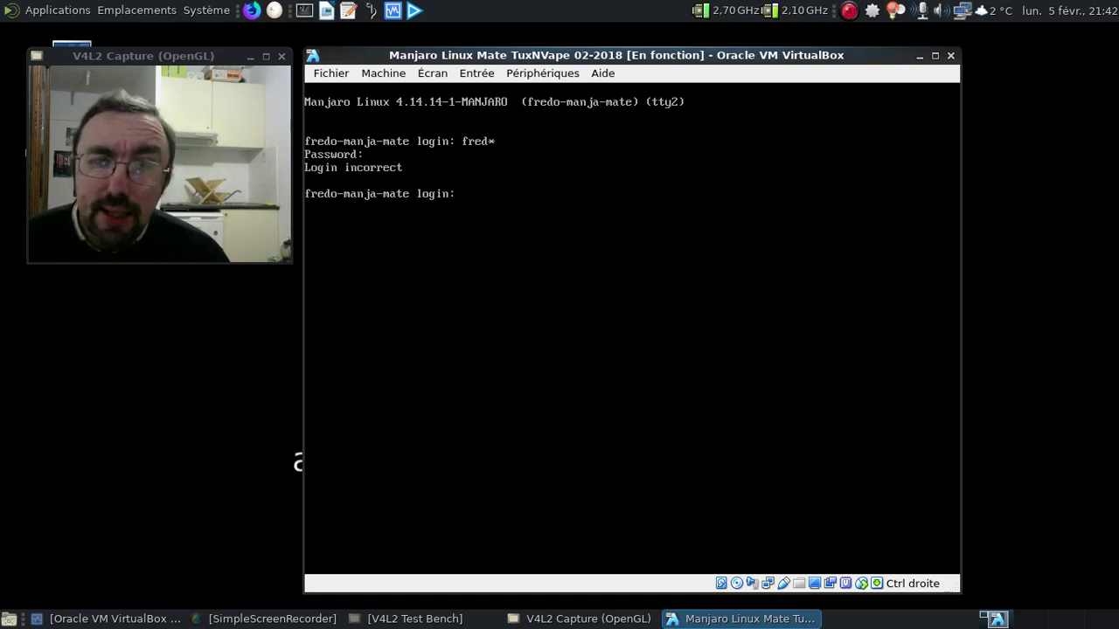
key(Return)
key(Return)
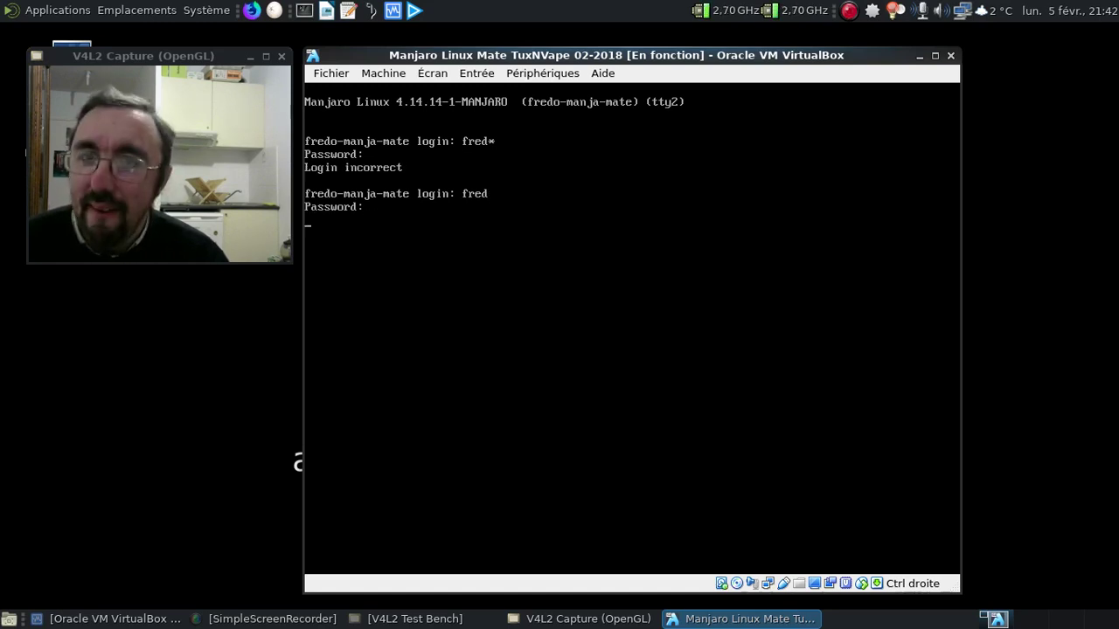
Run sudo reboot and confirm with the sudo password
text(sudo reboot)
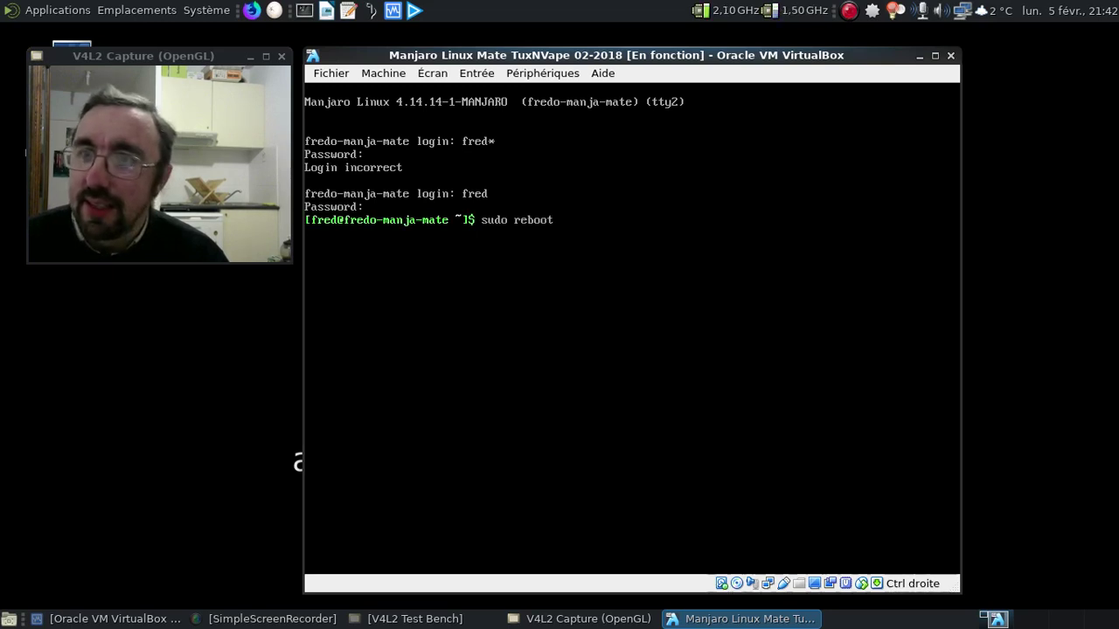
key(Return)
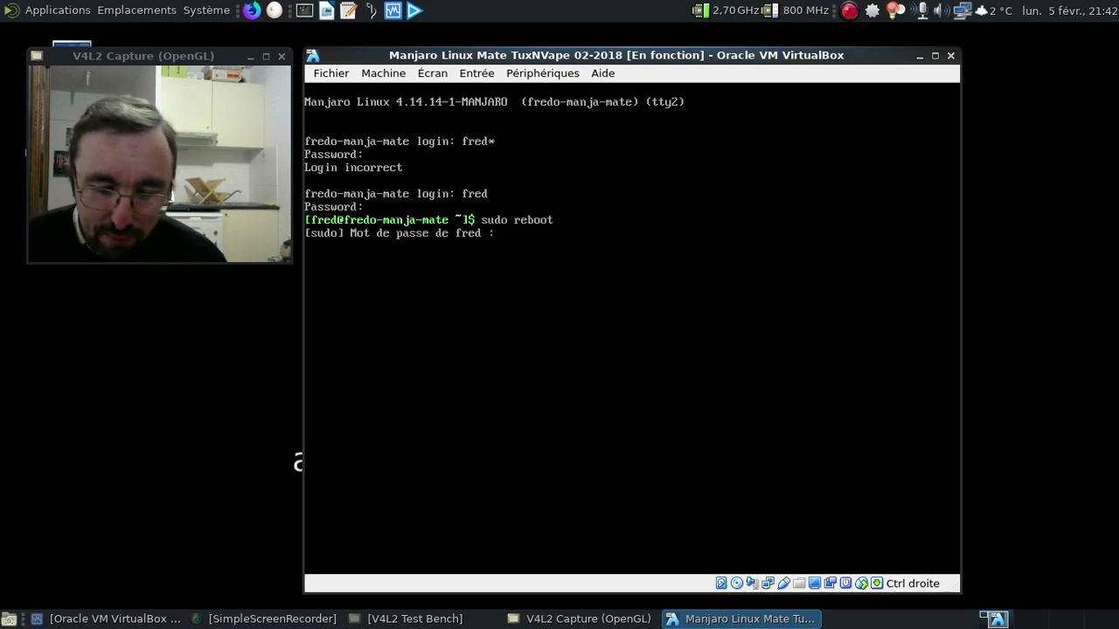
key(Return)
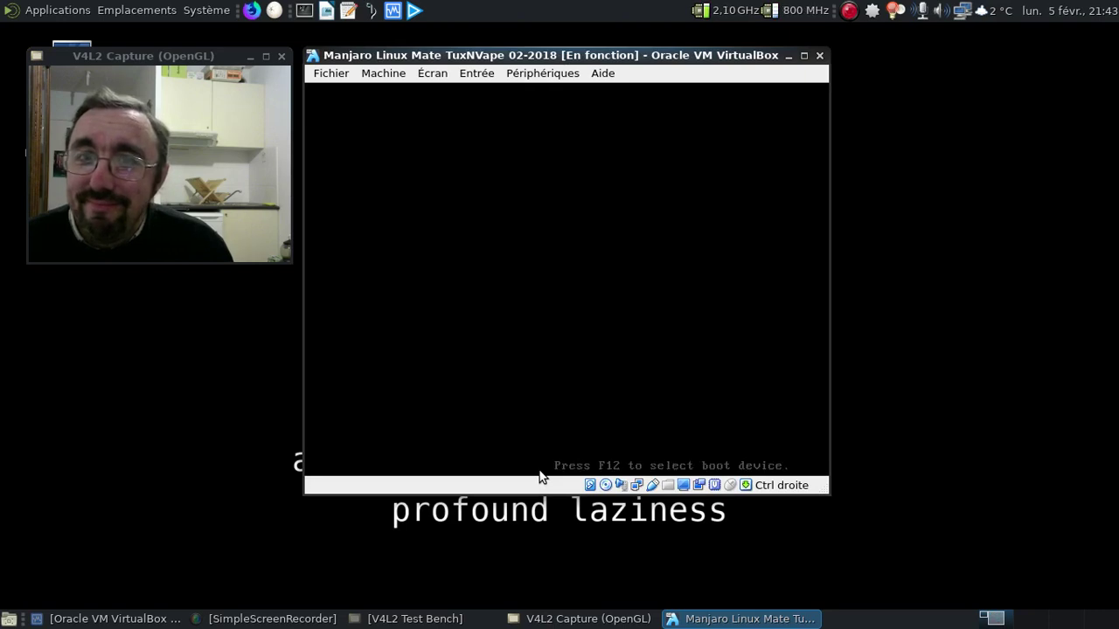
Boot Manjaro from GRUB, log in with the account password, and switch the VM to full-screen
key(Return)
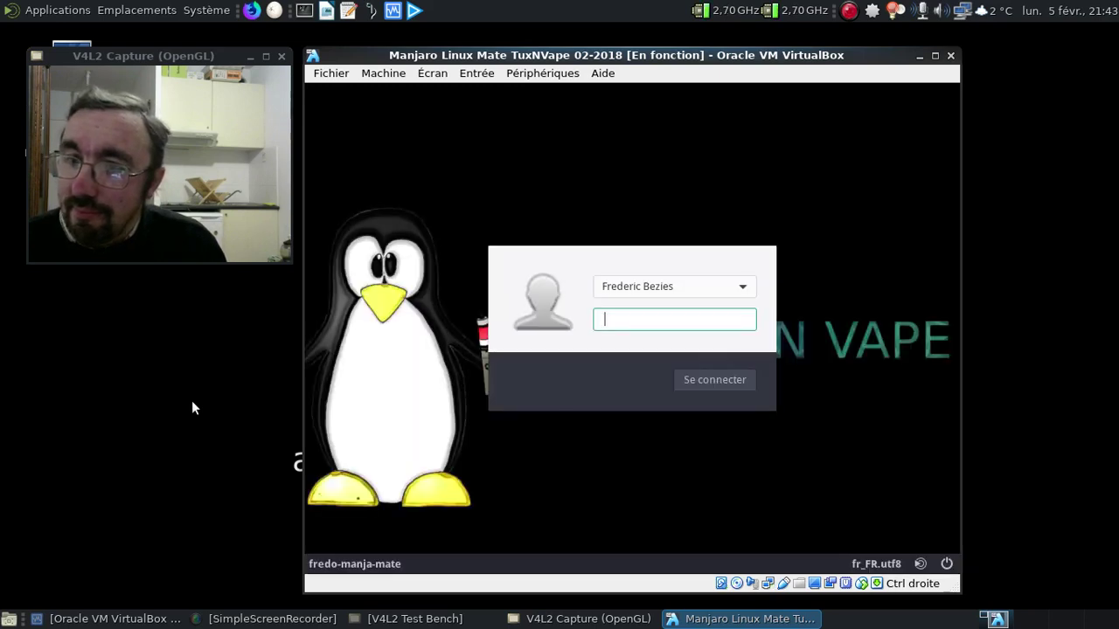
text(*******)
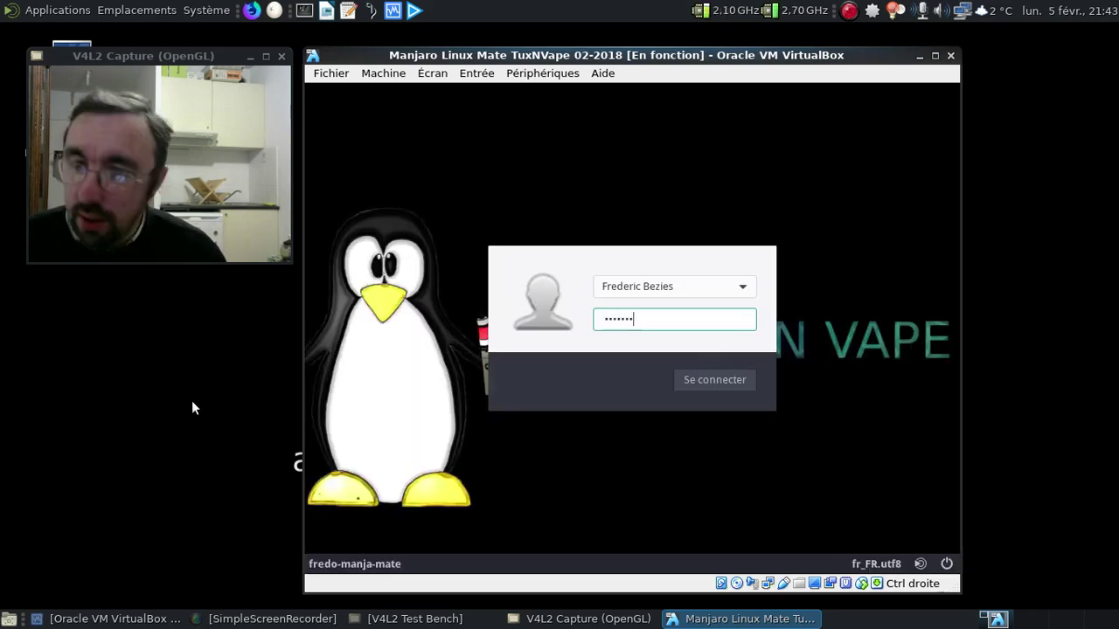
key(Return)
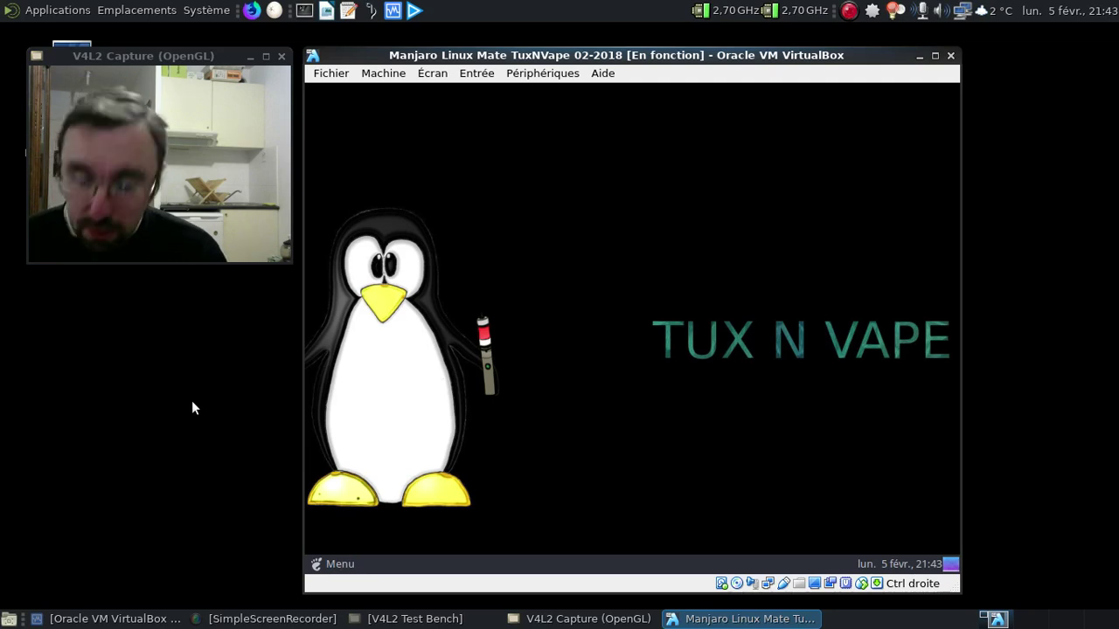
key(ctrl+f)
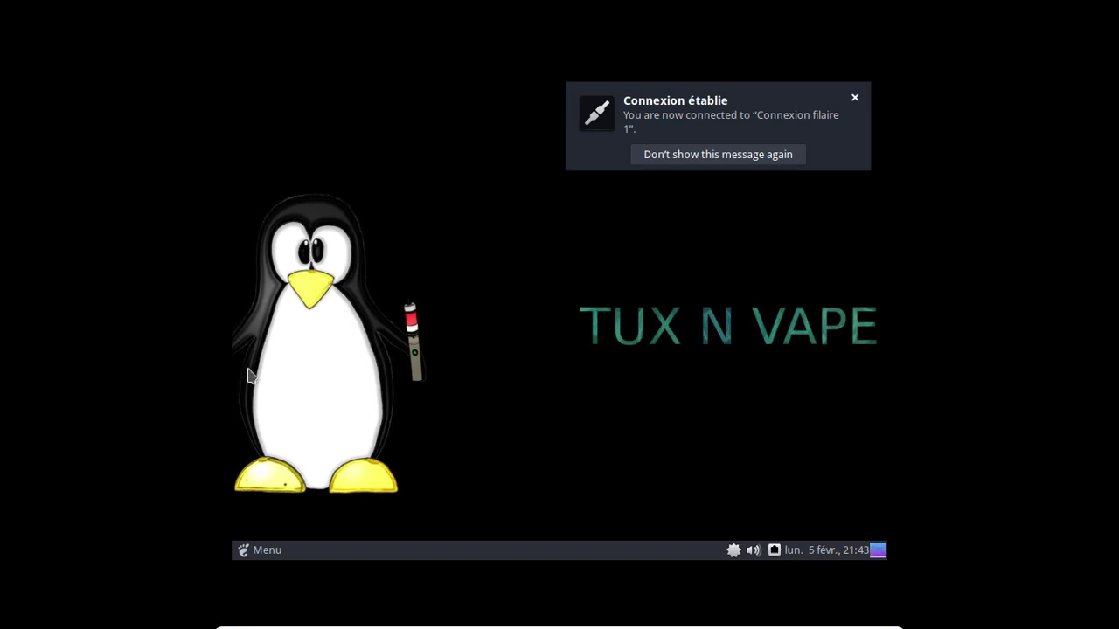
Choose 1366 x 768 as the guest resolution in Display Preferences
click(855, 99)
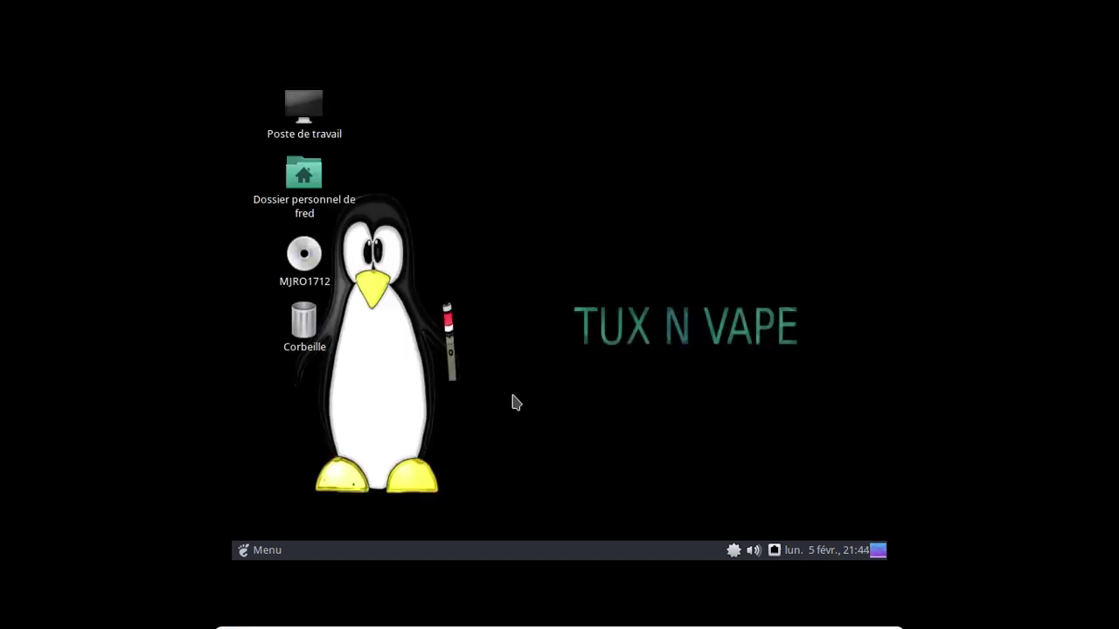
click(268, 550)
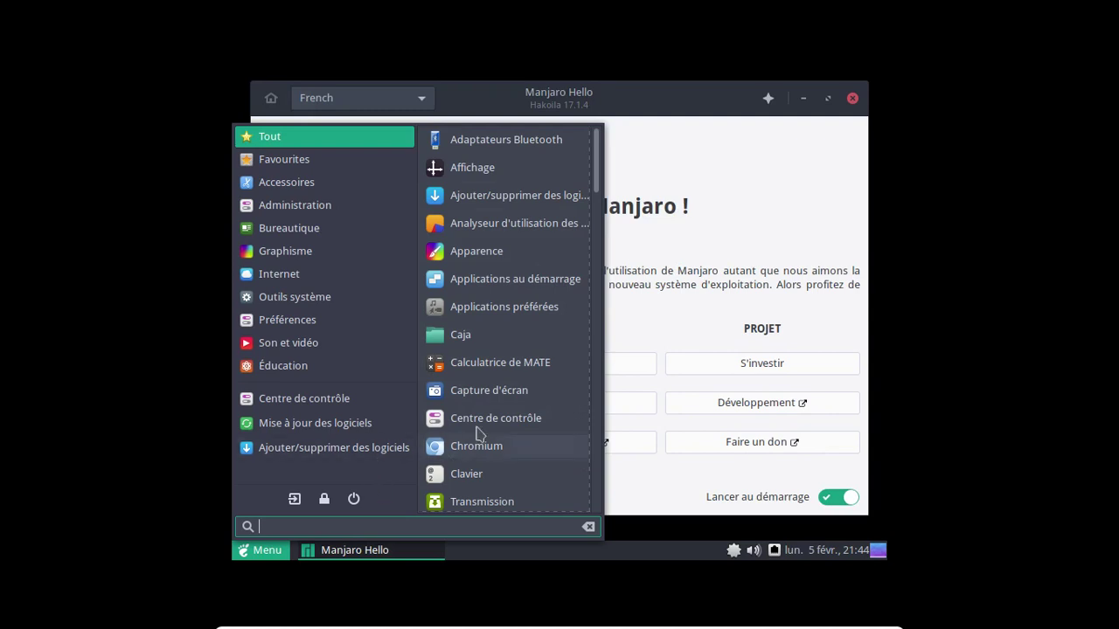
click(520, 170)
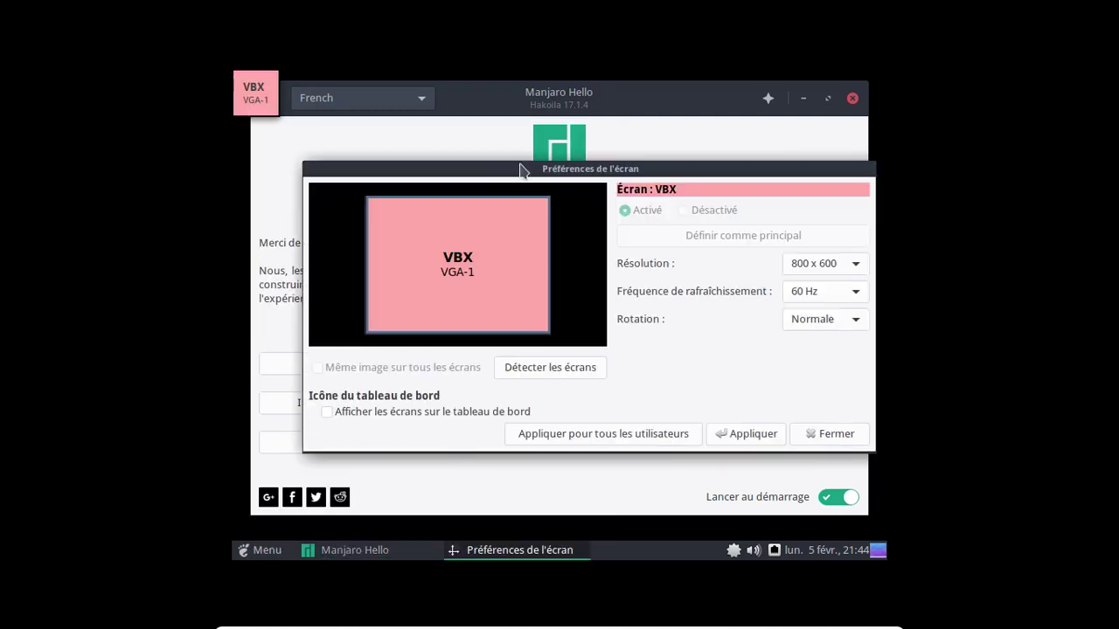
click(832, 262)
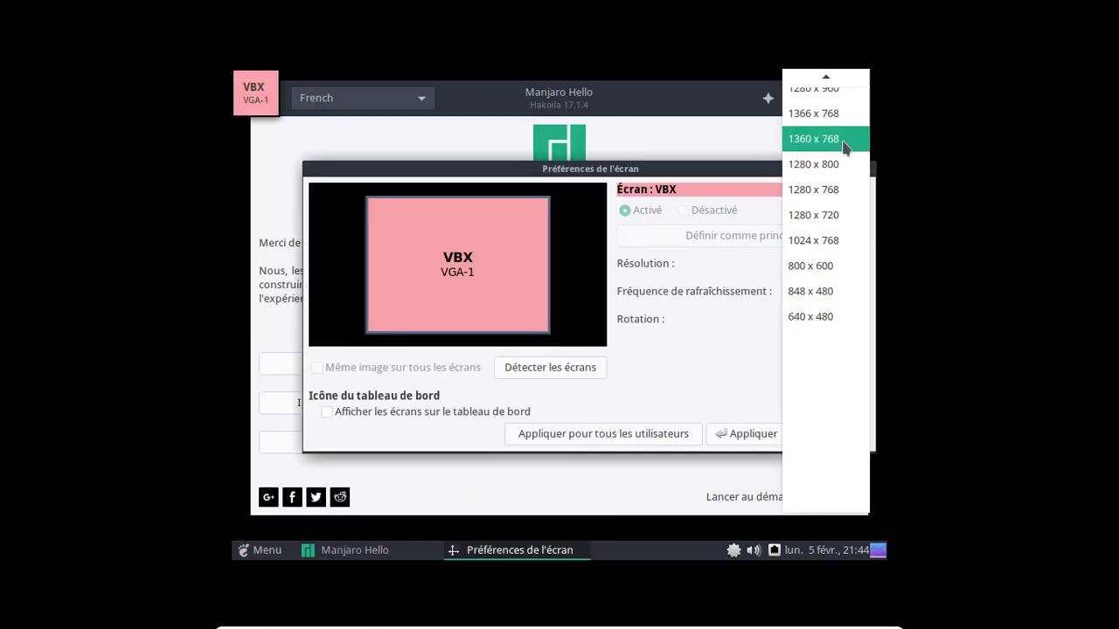
mouse_move(831, 80)
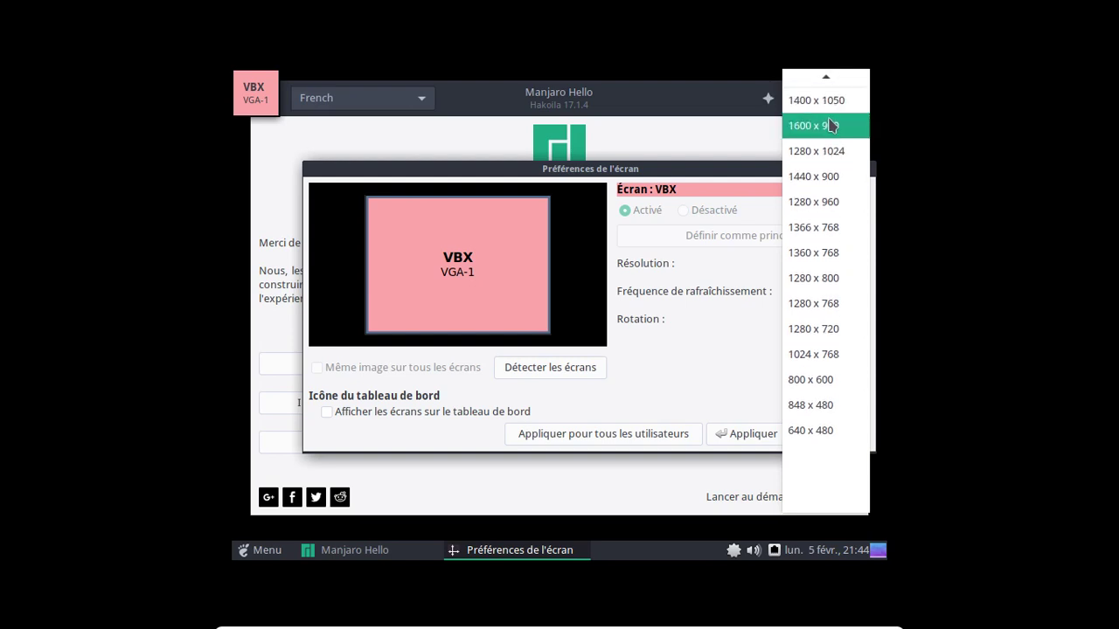
click(828, 229)
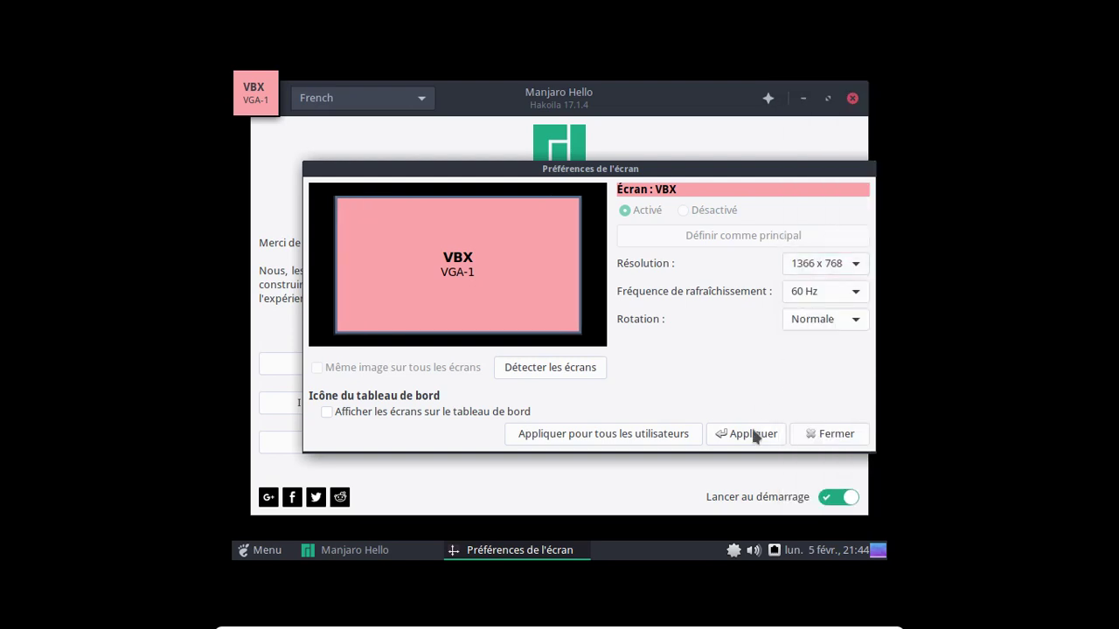
Apply and keep the 1366 x 768 setting, then close Display Preferences and Manjaro Hello
click(743, 434)
click(463, 272)
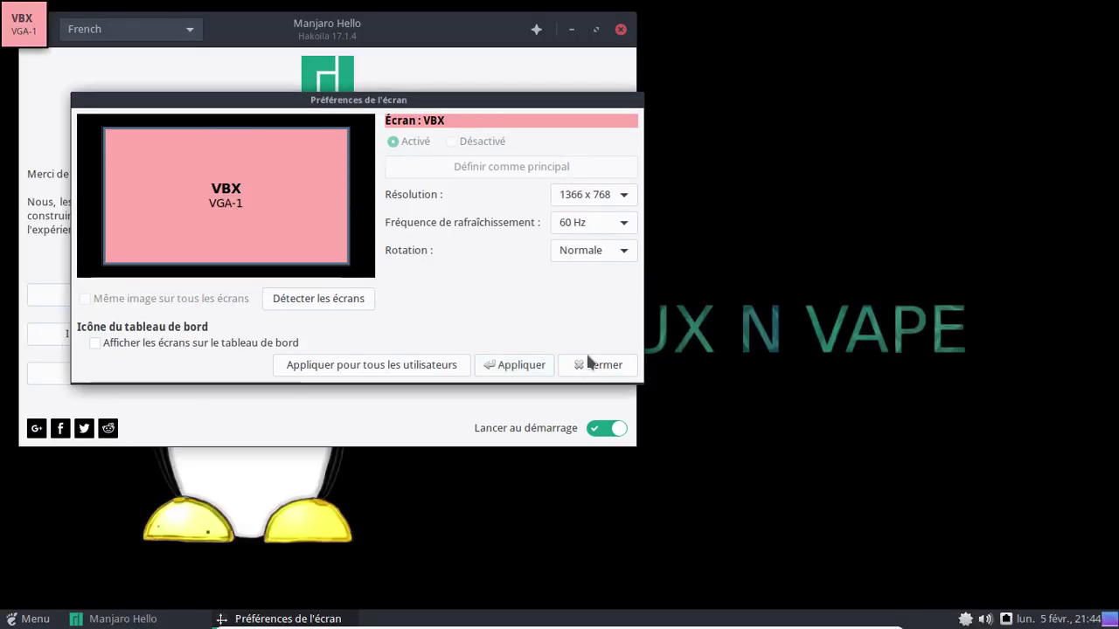
click(586, 362)
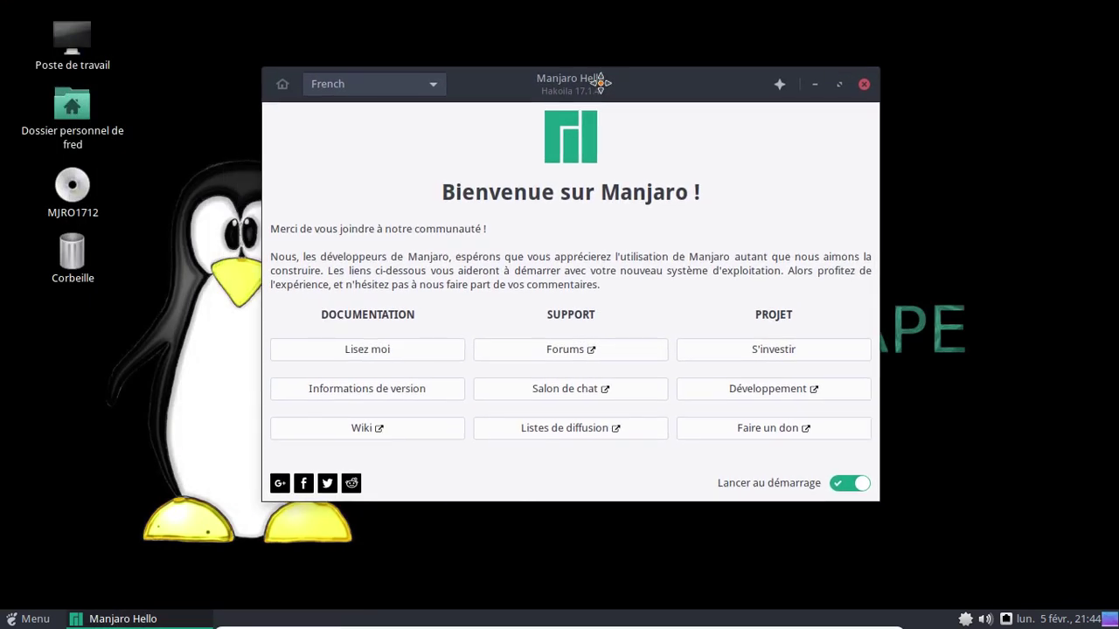
click(831, 83)
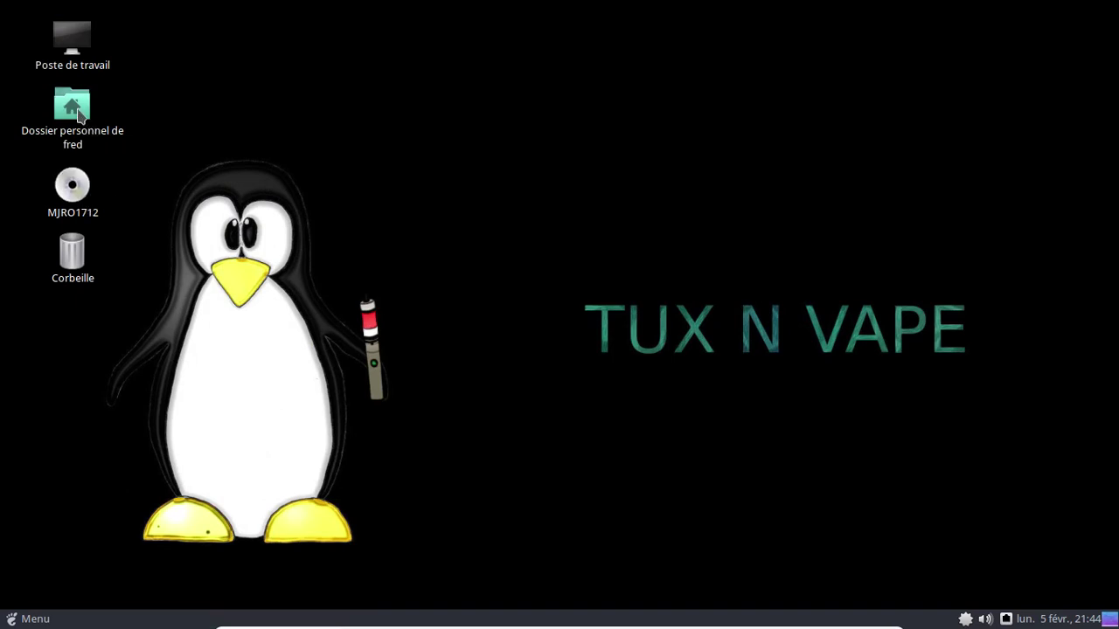
click(78, 112)
double_click(77, 112)
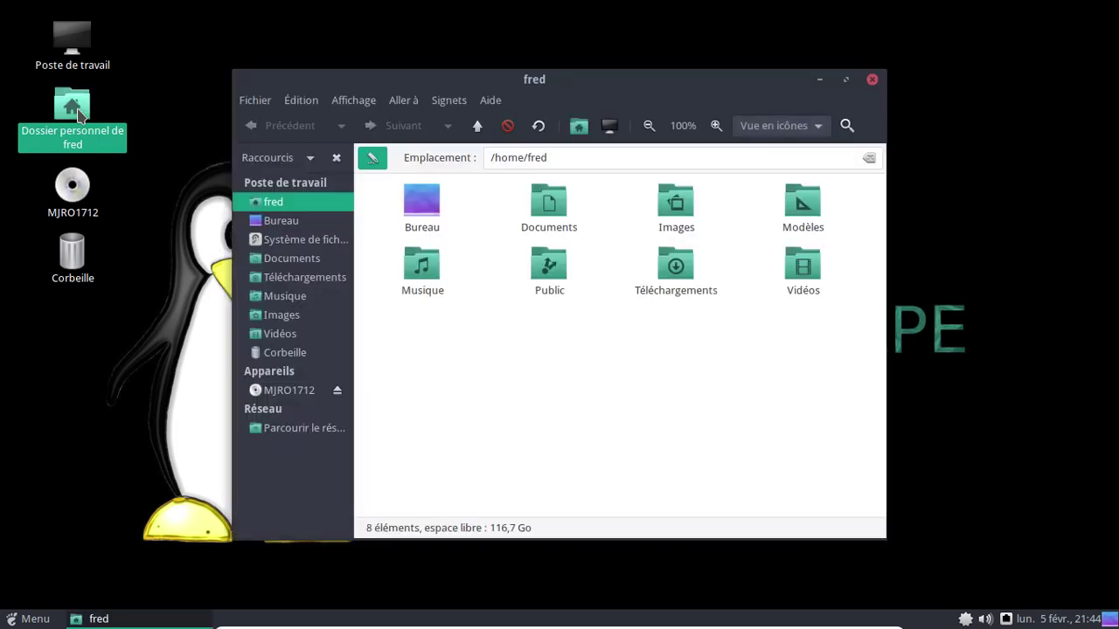
click(38, 619)
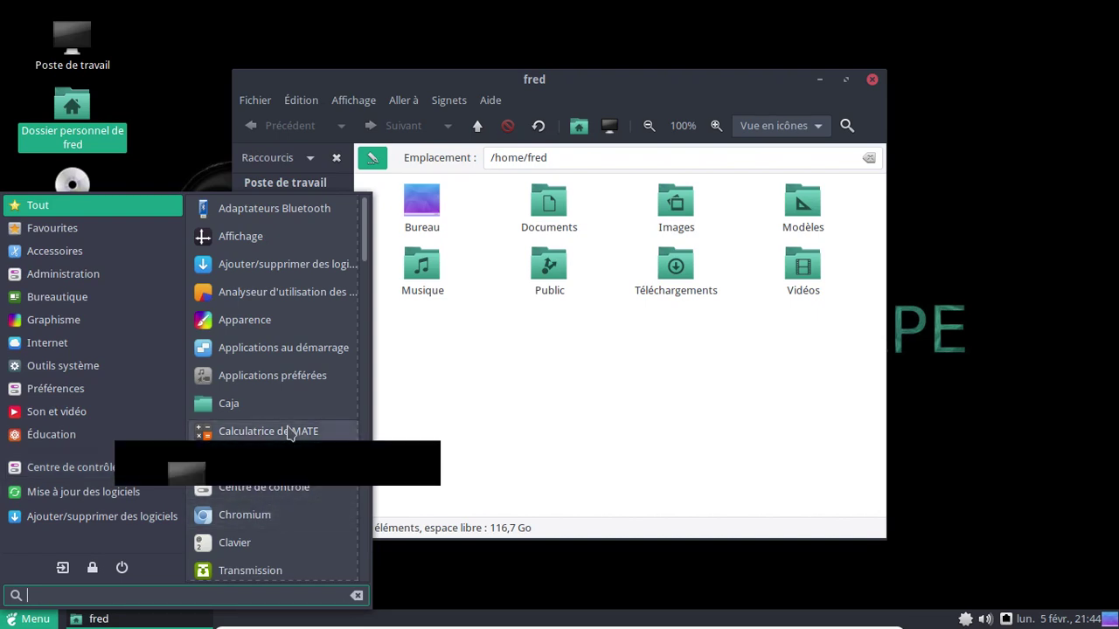
click(88, 367)
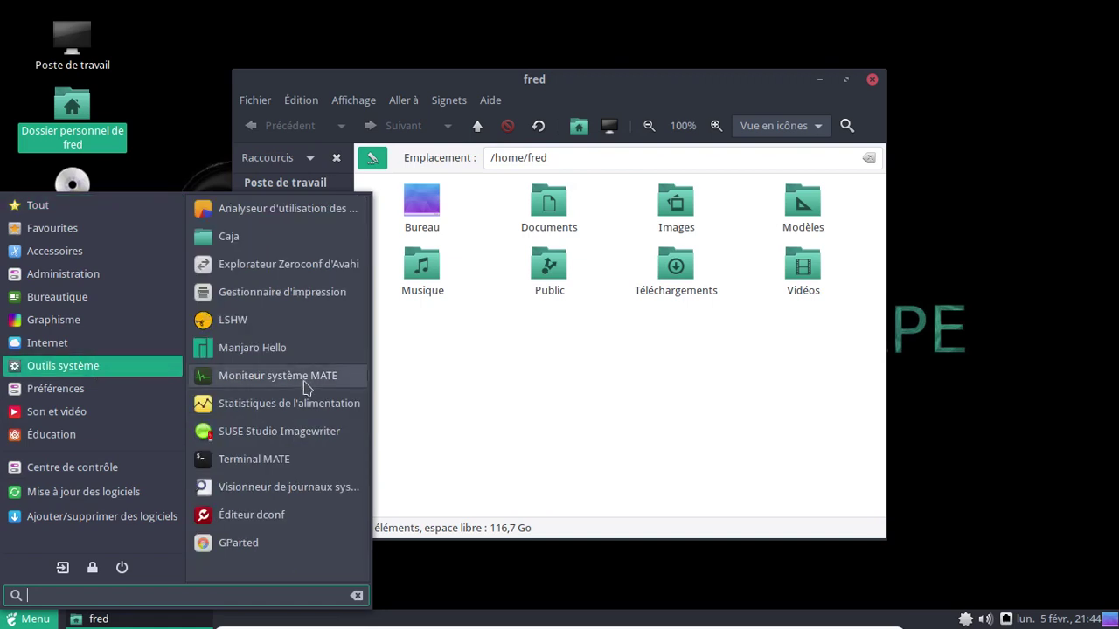
click(306, 386)
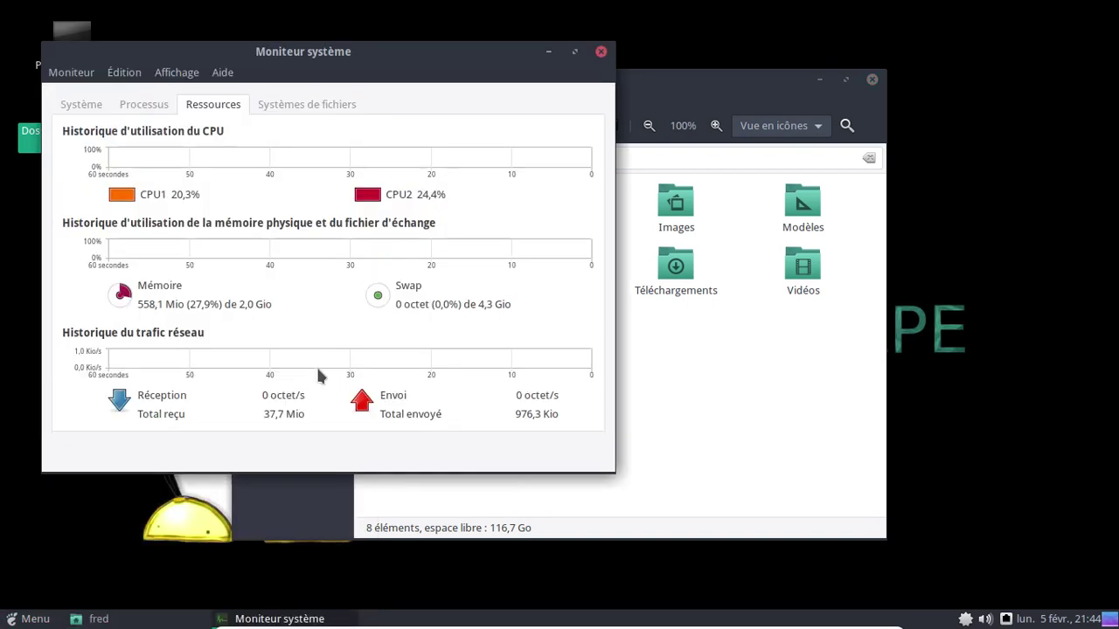
click(87, 106)
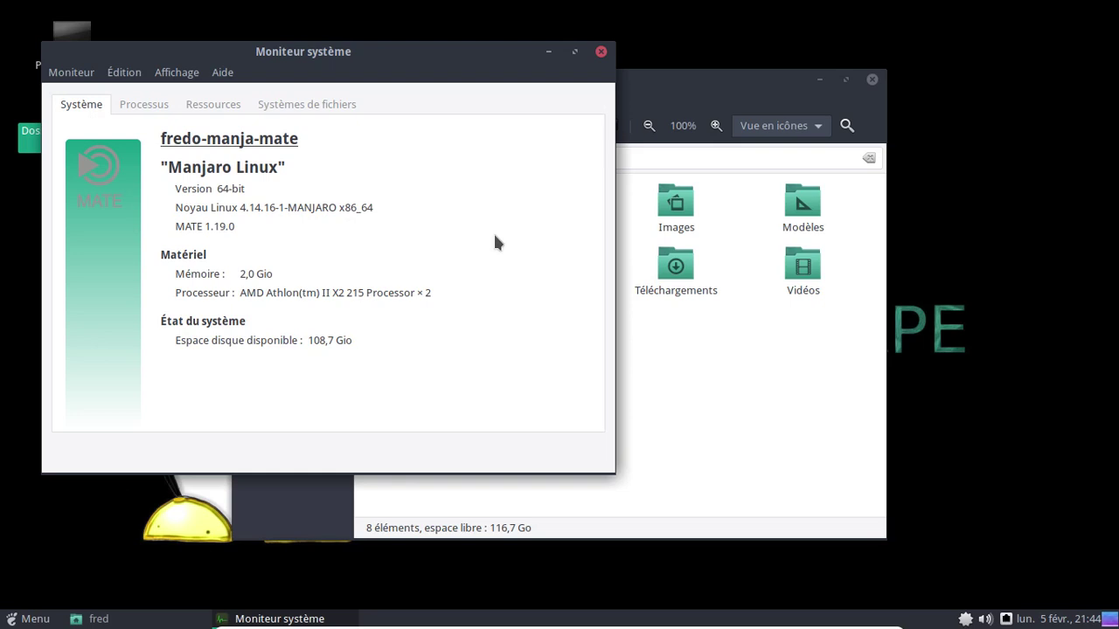
click(600, 54)
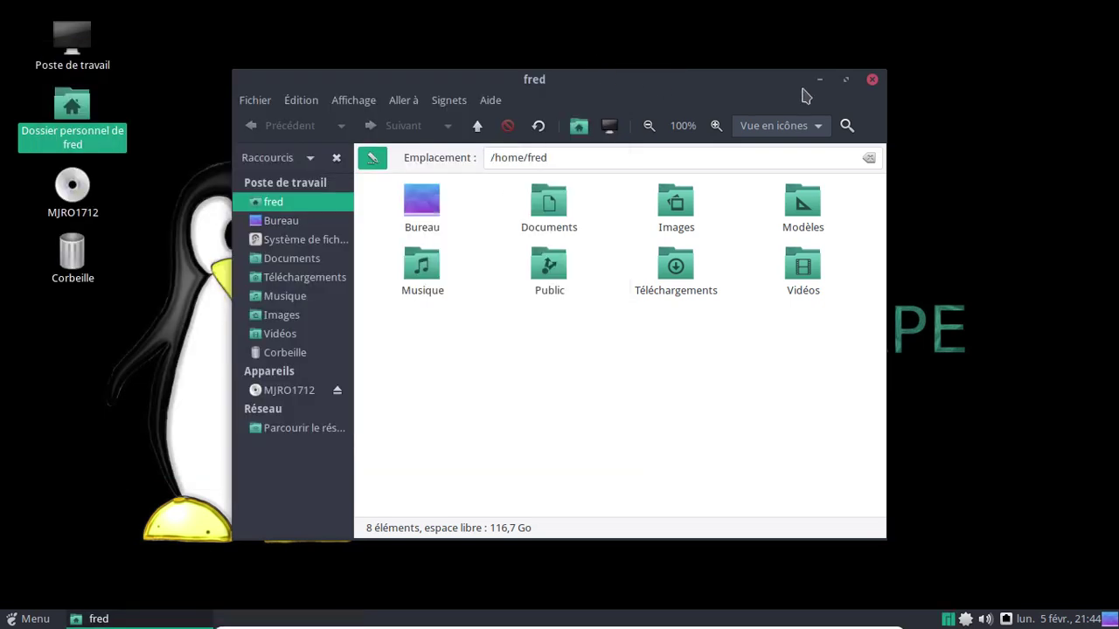
click(1084, 31)
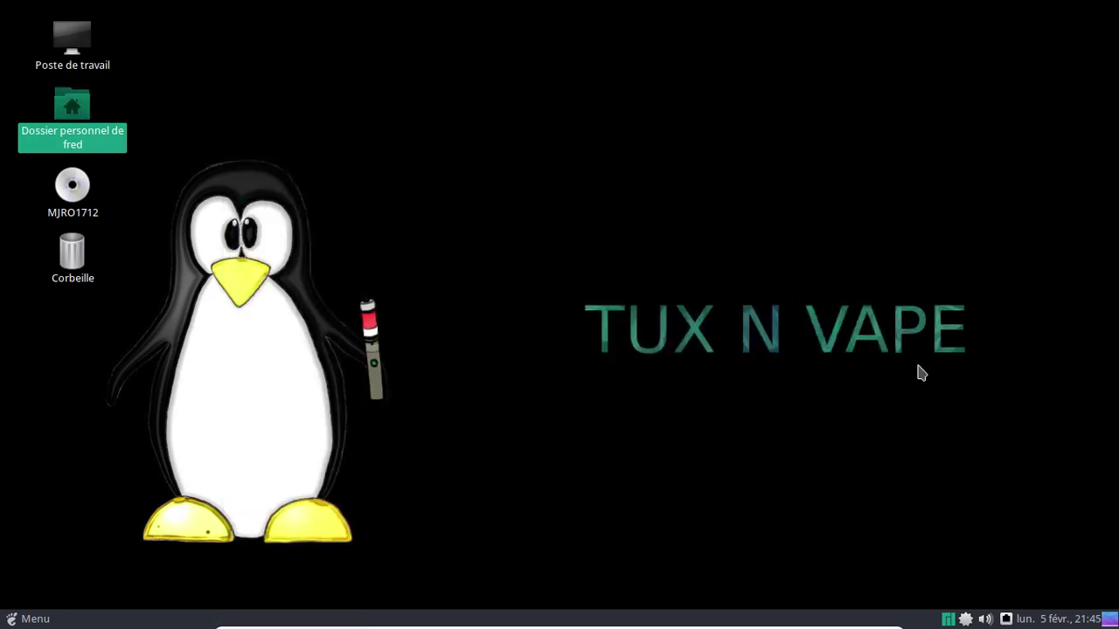
click(873, 80)
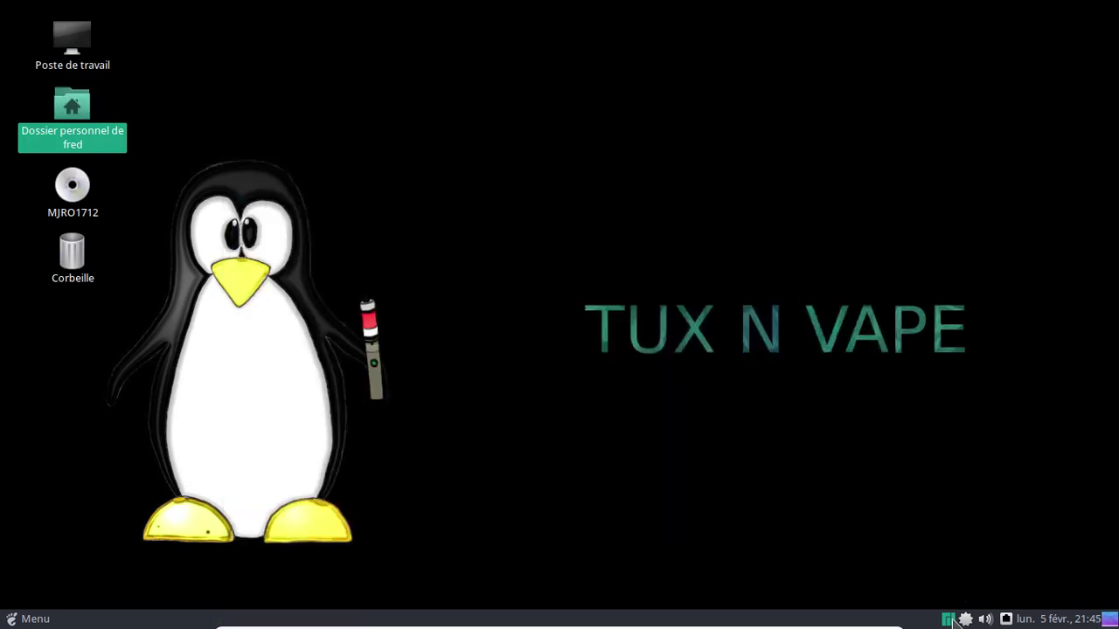
Open and close the kernel management page, then launch Gestionnaire de paquets from the tray
right_click(949, 619)
click(973, 526)
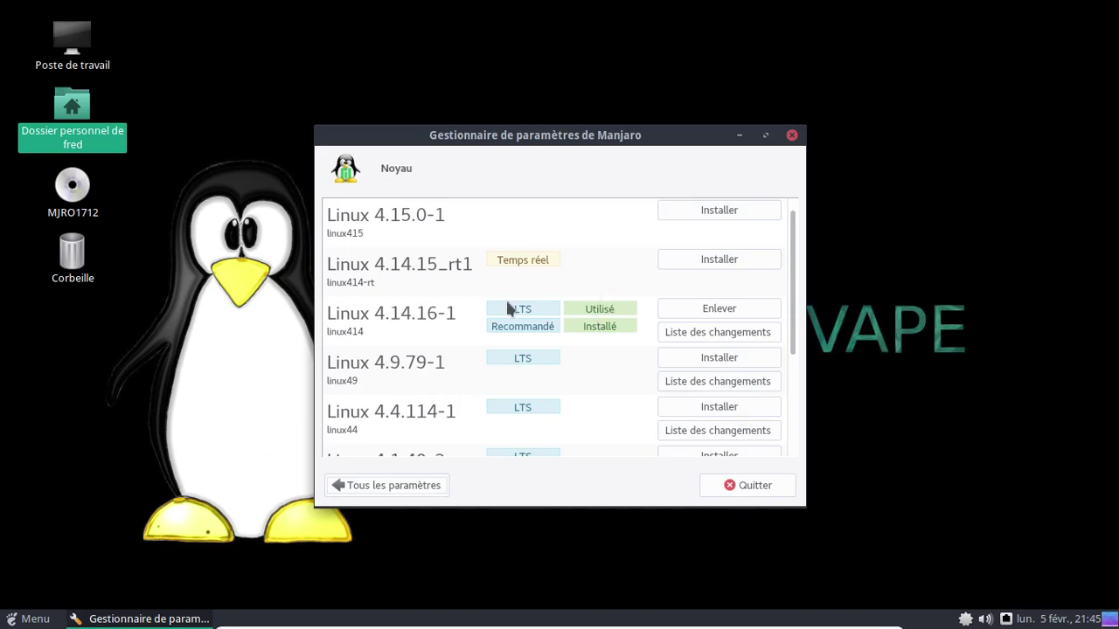
click(792, 135)
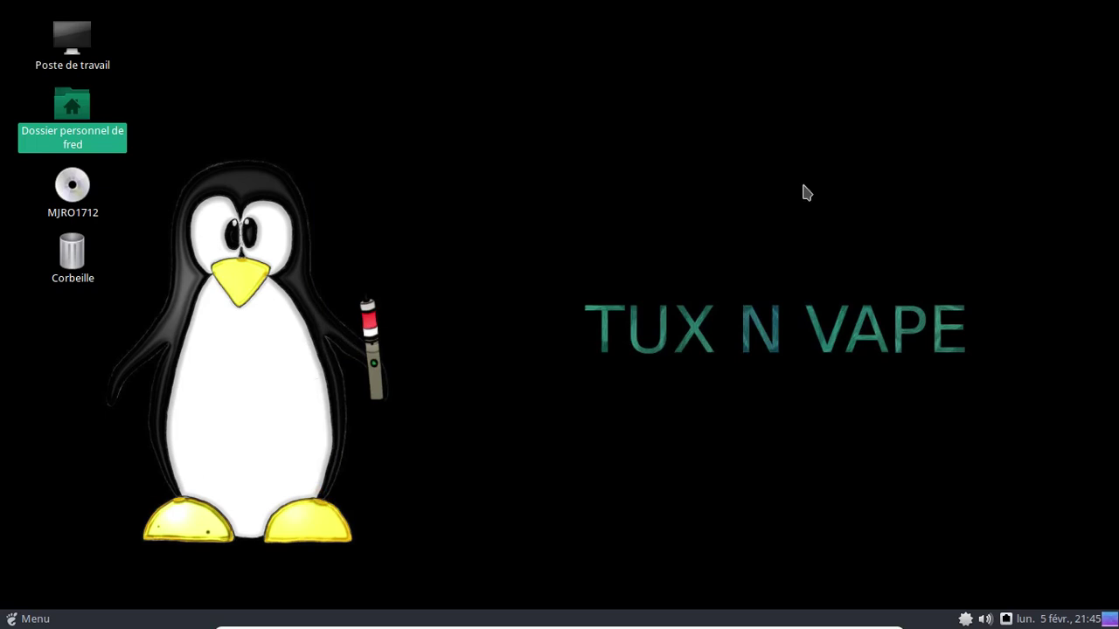
right_click(965, 619)
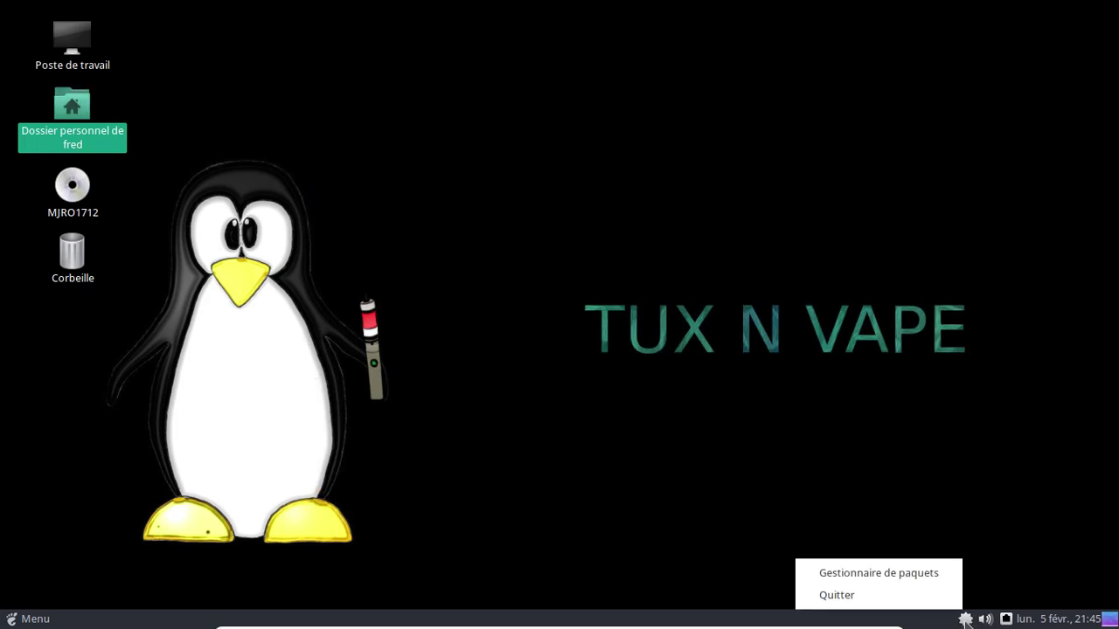
click(939, 589)
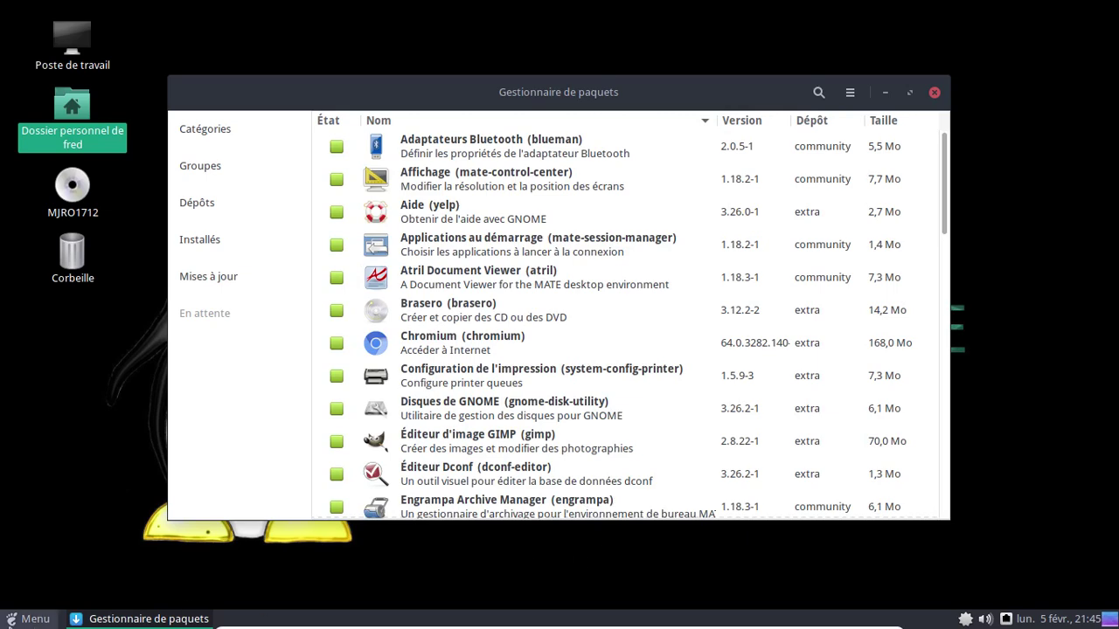
Attach the HP DeskJet 2130 series USB printer to the virtual machine
click(35, 618)
click(616, 587)
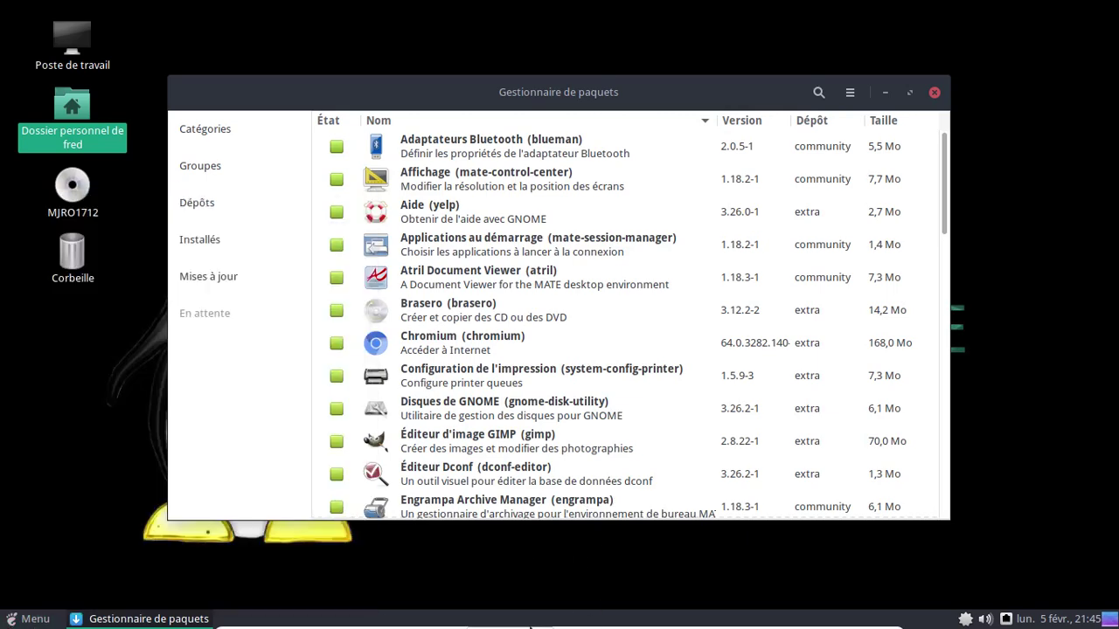
mouse_move(558, 626)
click(516, 619)
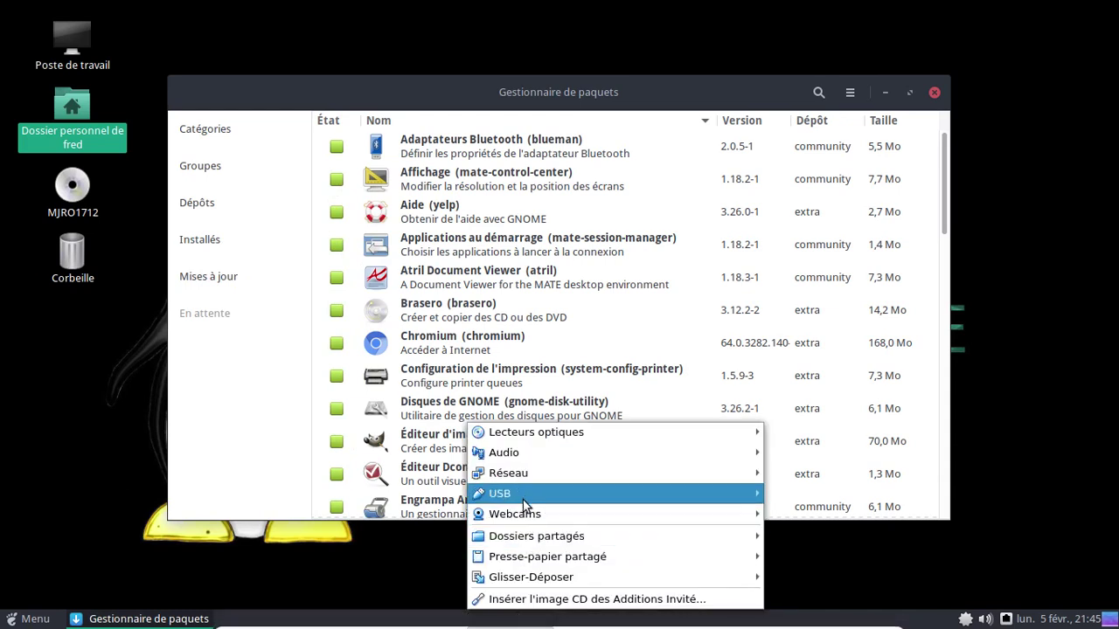
mouse_move(523, 500)
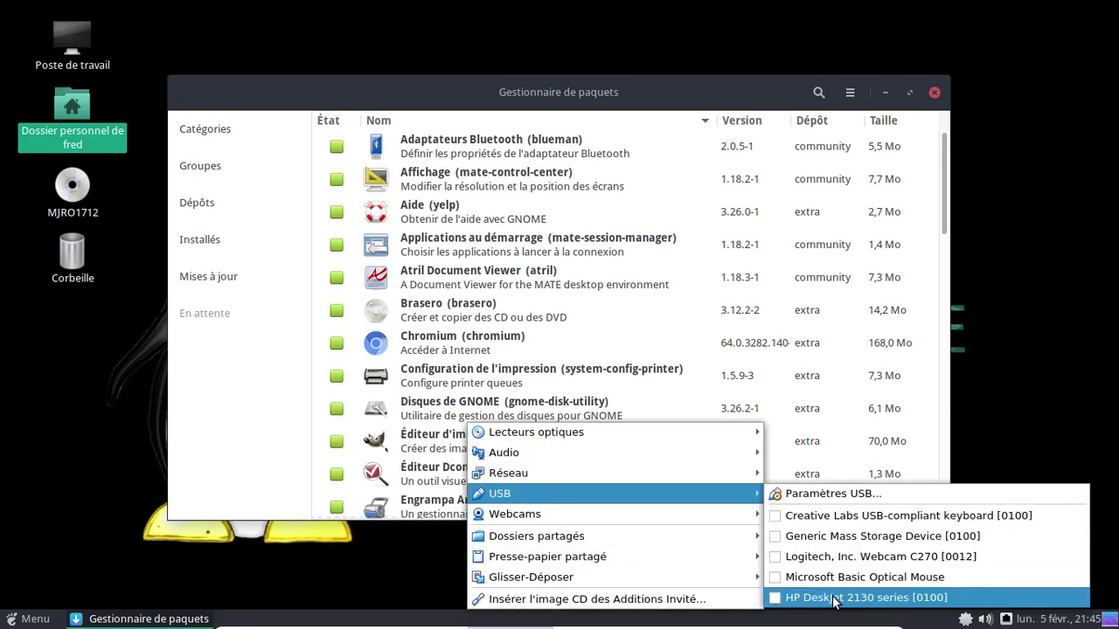
click(833, 599)
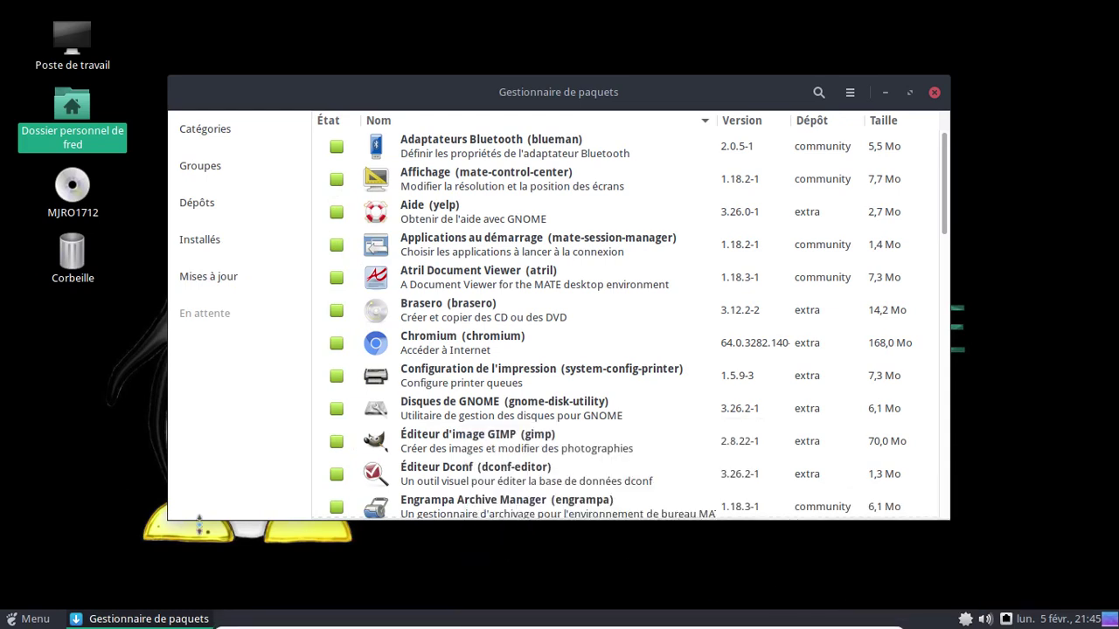
Browse the Graphics, Office and Accessories categories of the application menu
click(33, 619)
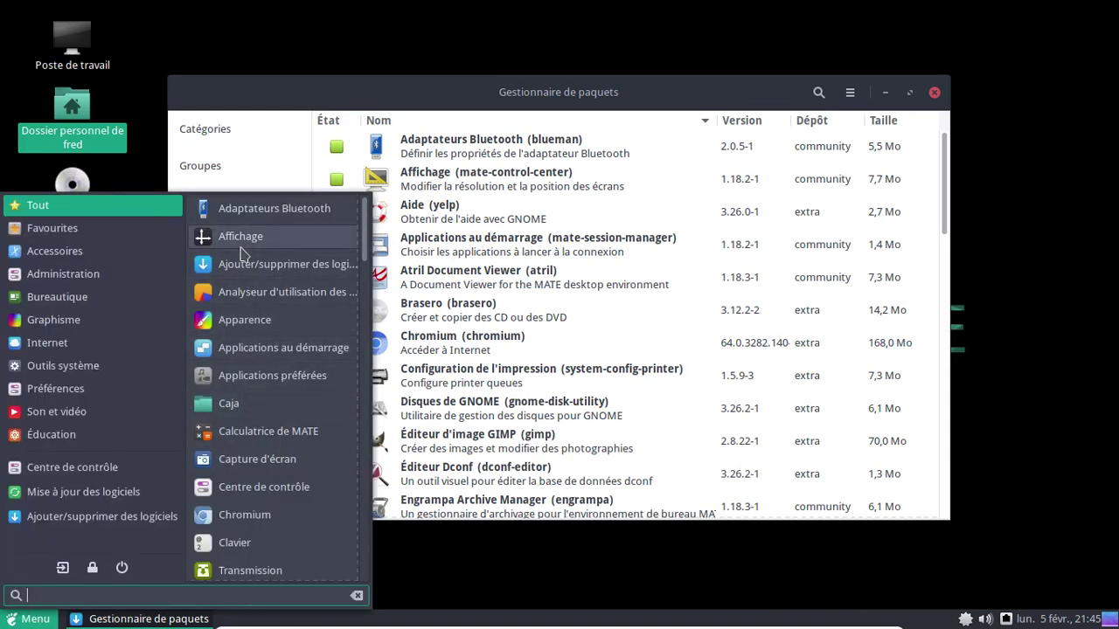
click(80, 321)
click(70, 302)
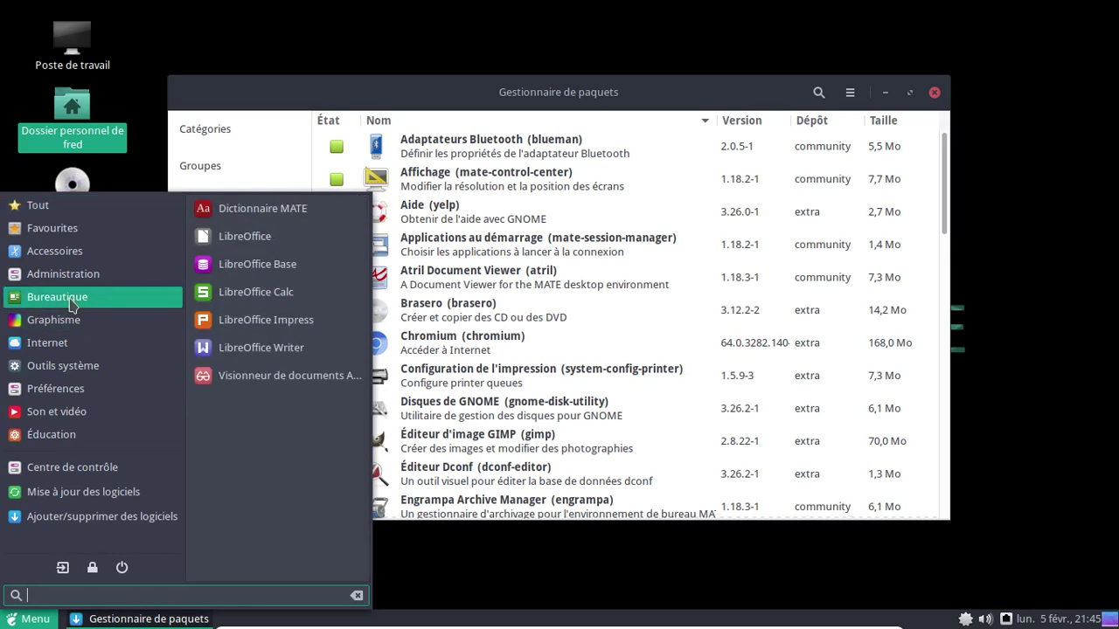
click(55, 254)
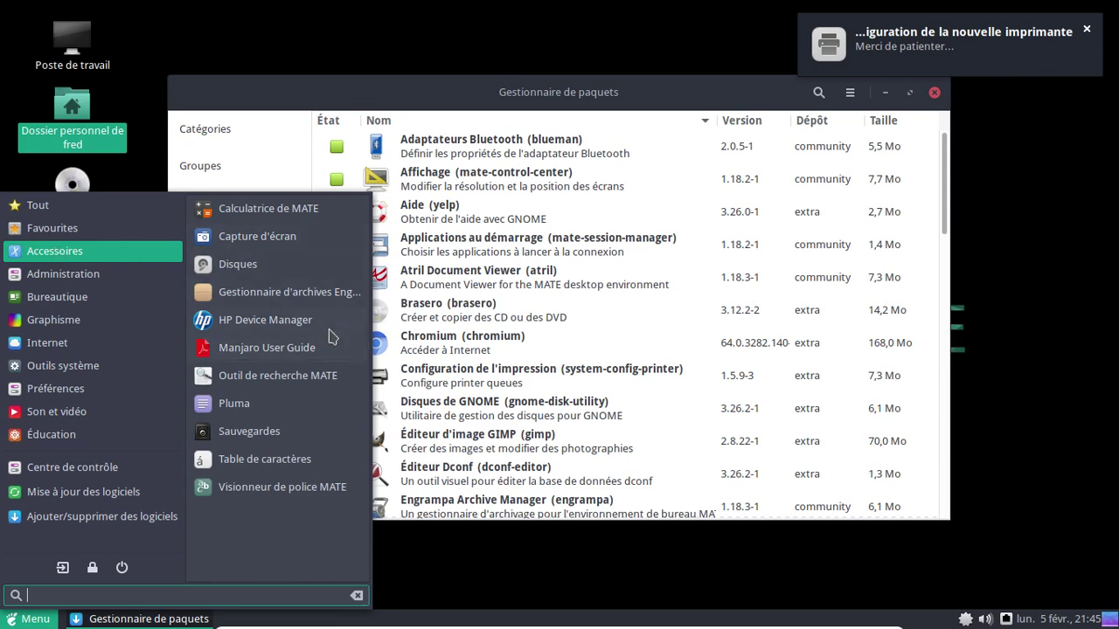
click(527, 103)
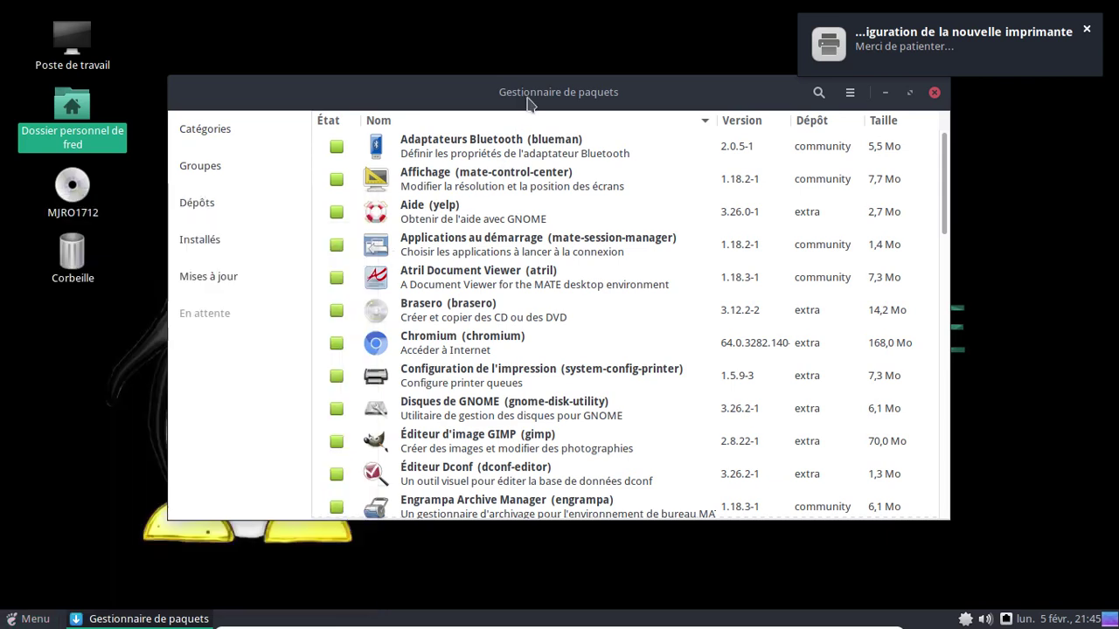
Start a package search in Pamac
click(847, 94)
click(847, 94)
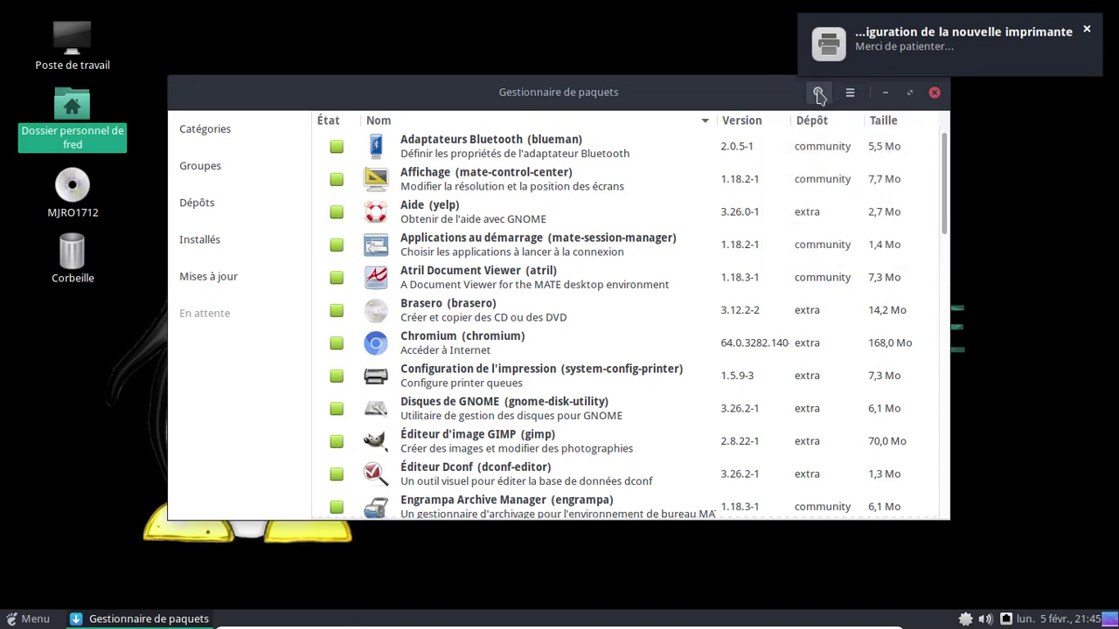
click(818, 93)
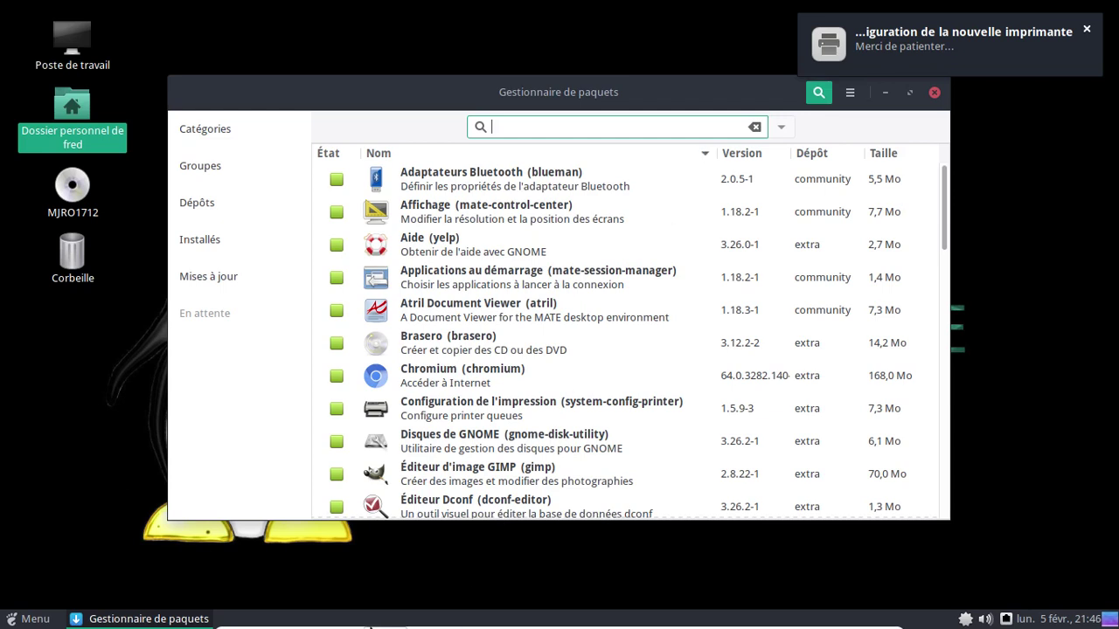
Take the virtual machine out of full-screen and back into it
click(381, 622)
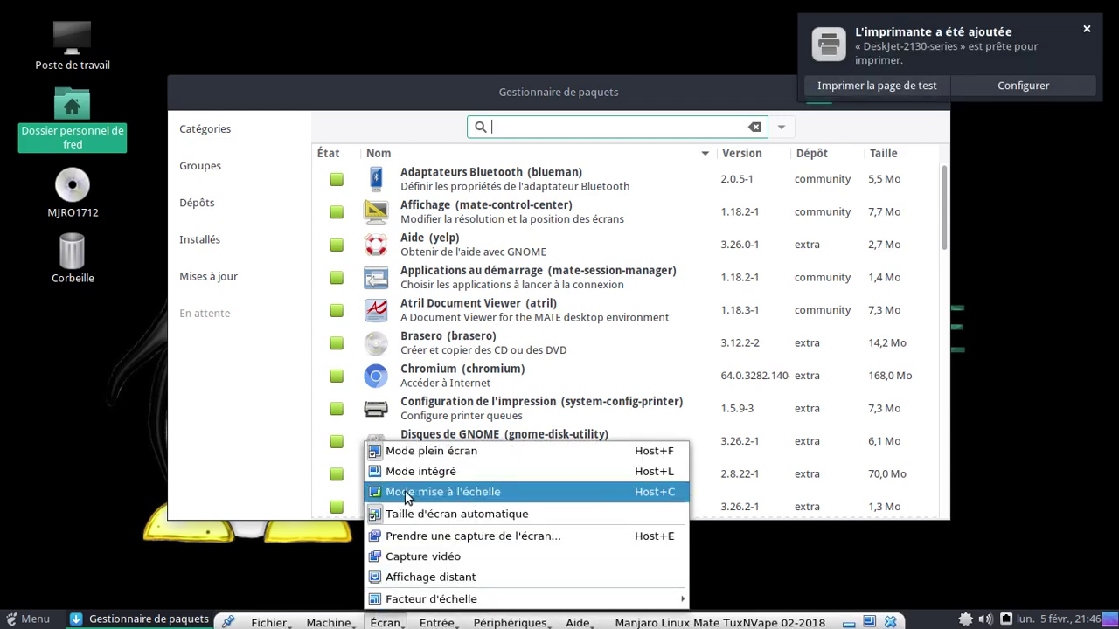
click(398, 451)
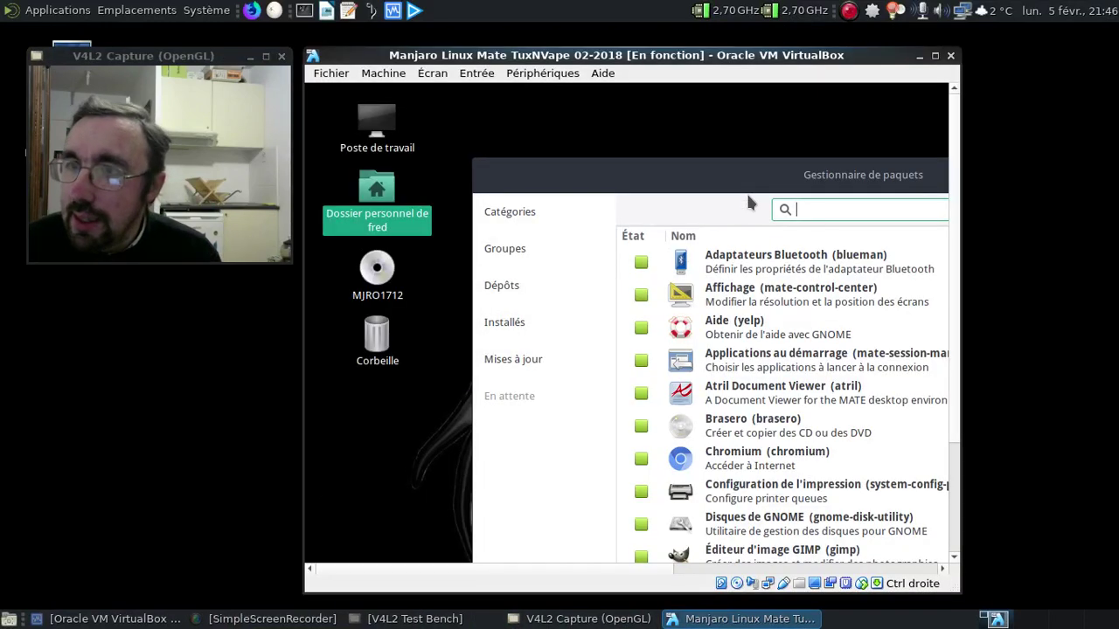
key(Control_R+f)
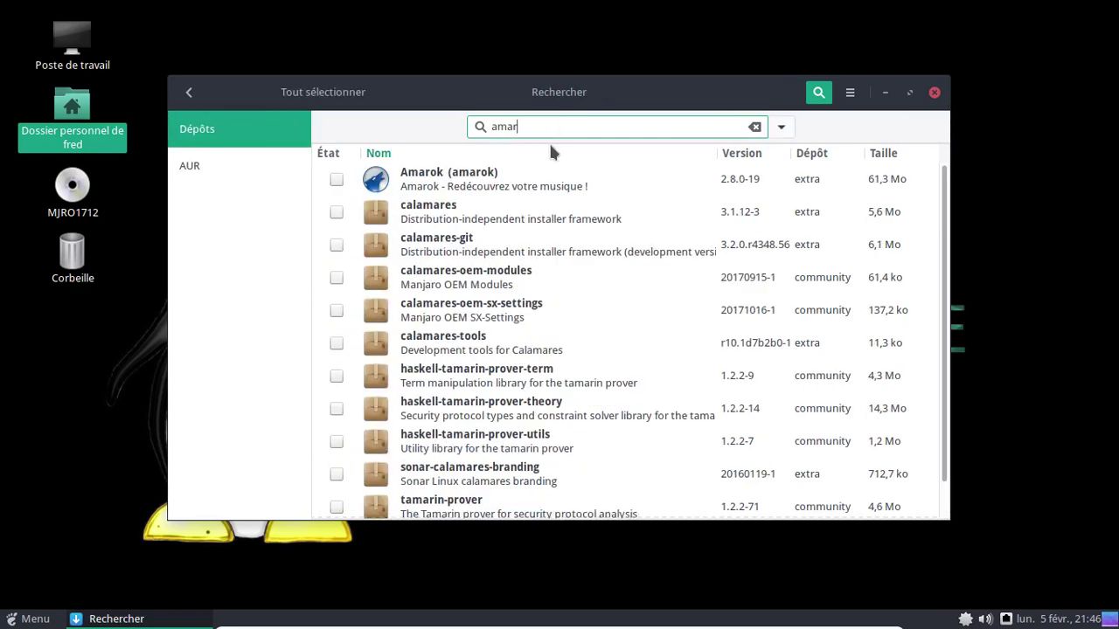
Show the AUR results for amar sorted by name and mark amar-installer
scroll(498, 181, down, 1)
click(241, 163)
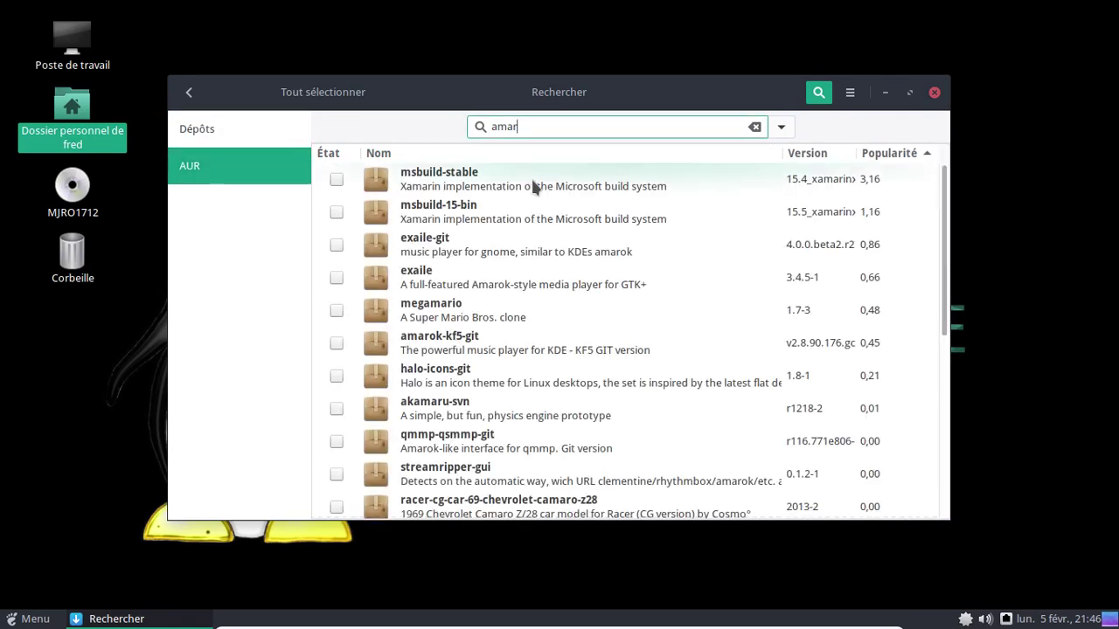
click(384, 153)
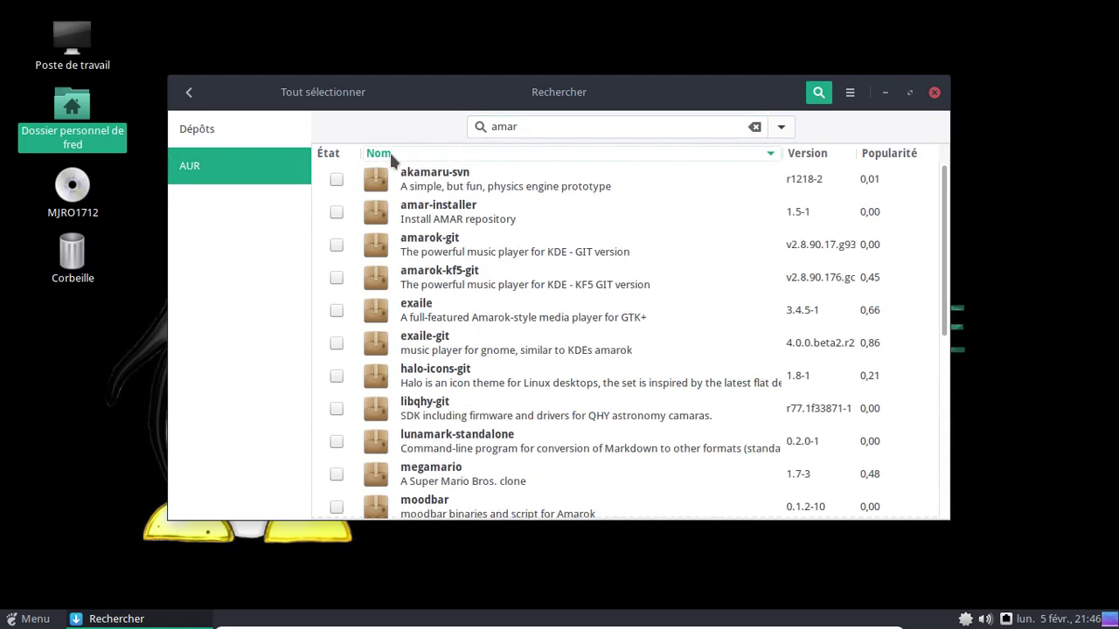
click(335, 213)
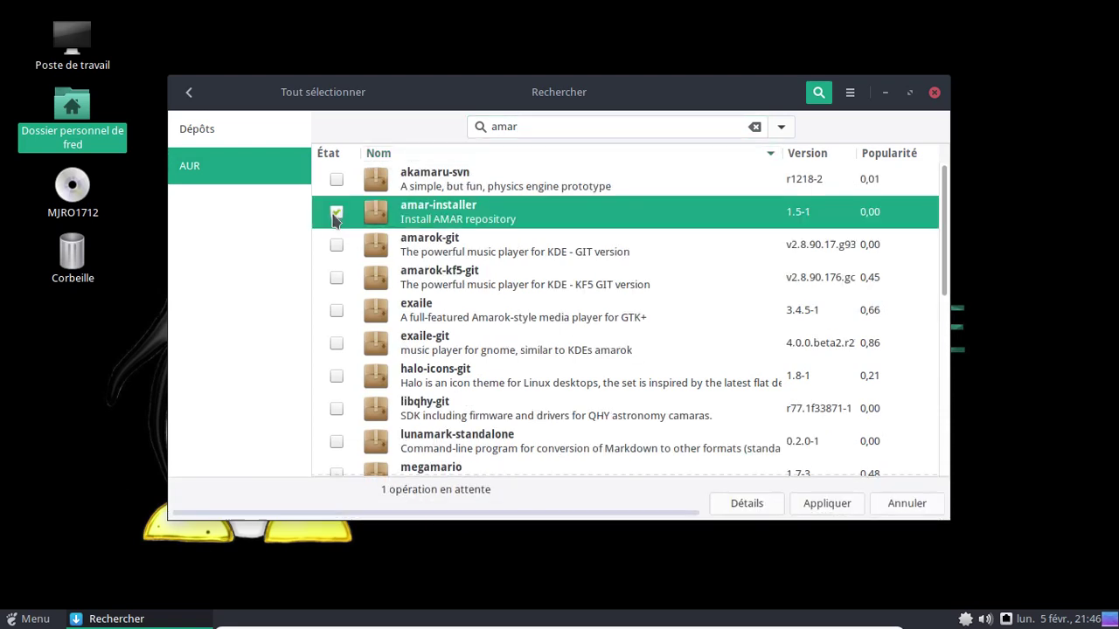
Install amar-installer after confirming and authenticating with the password, then close Pamac
click(830, 507)
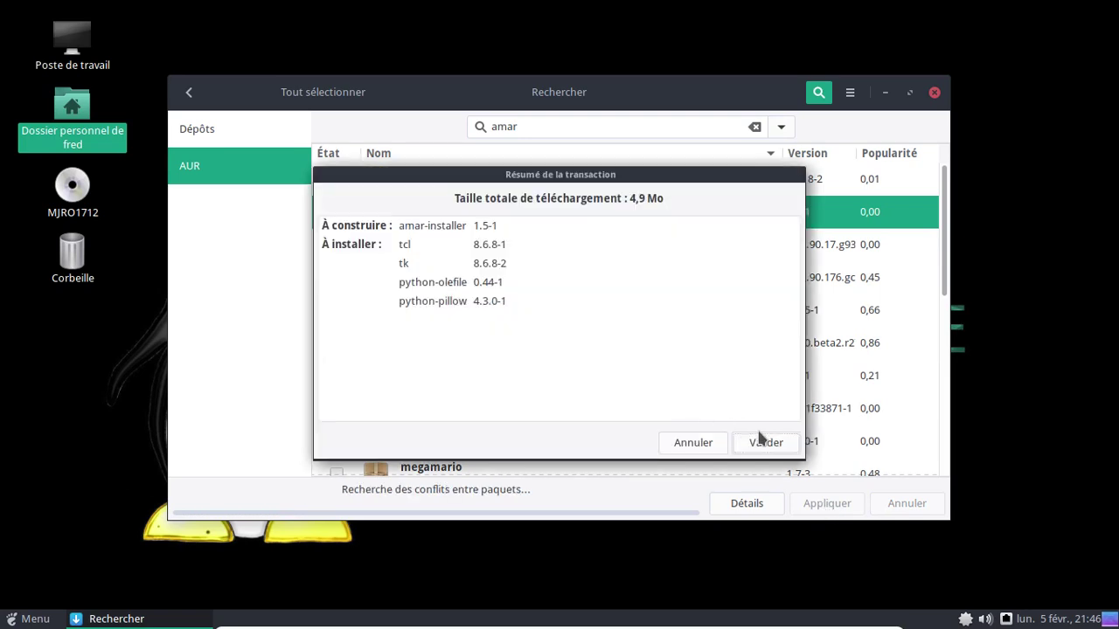
click(767, 442)
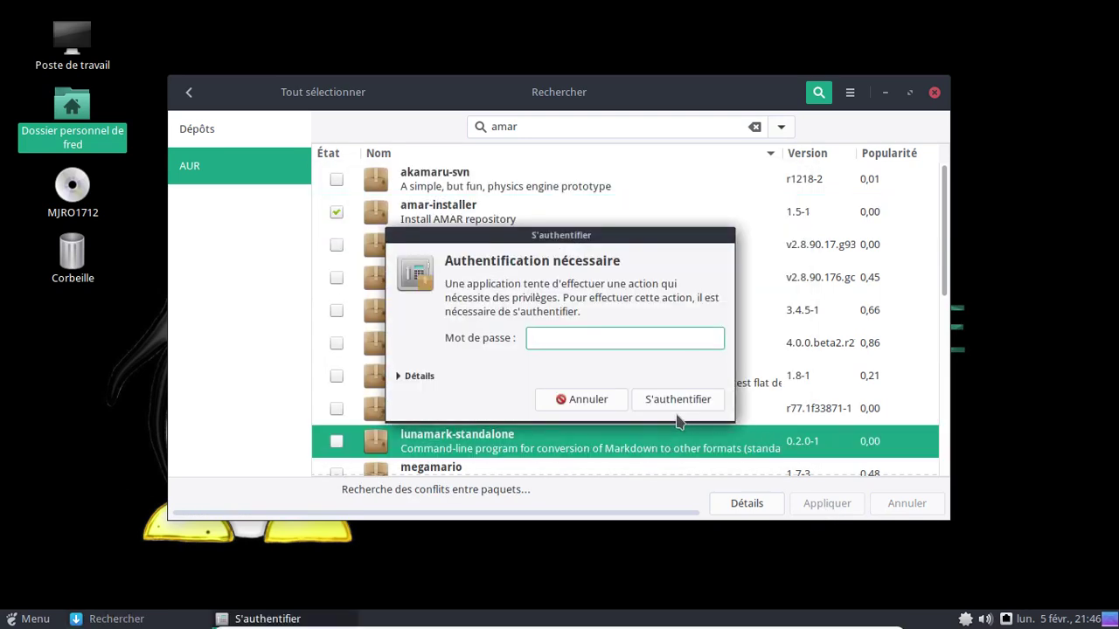
text(•••••••)
key(Return)
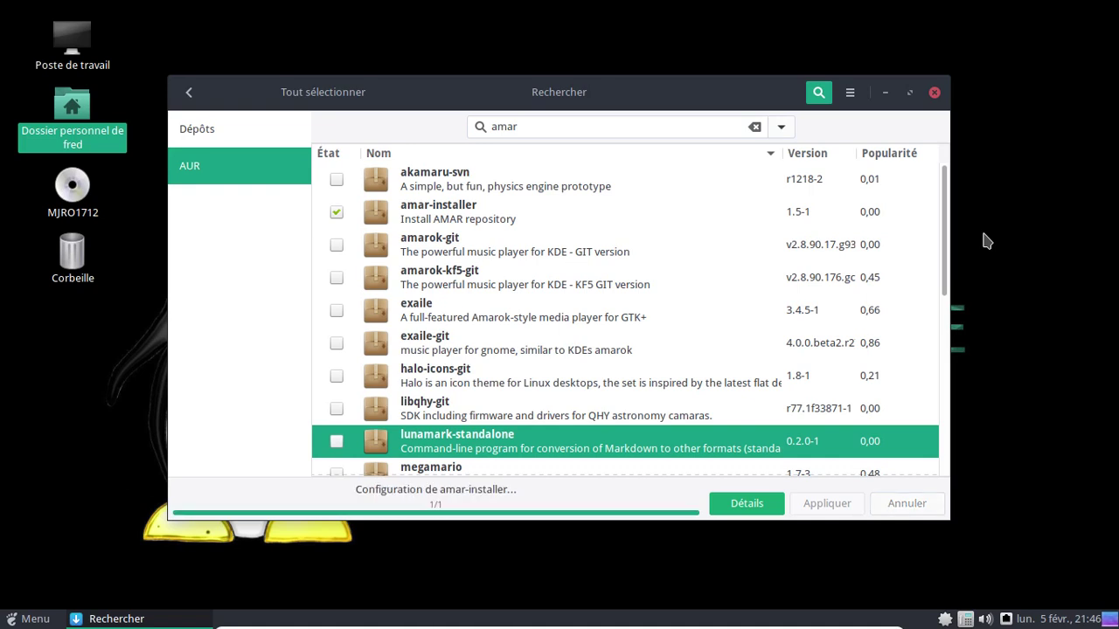
click(934, 92)
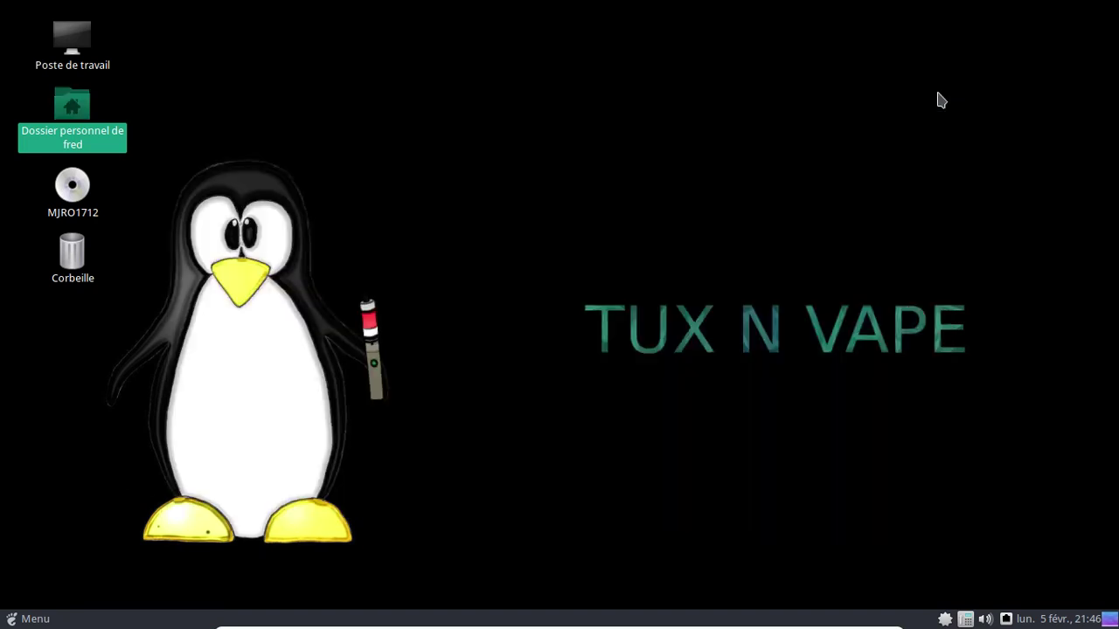
Launch Amar Installer with the administrator password and activate the AMAR repository (Actif)
click(33, 621)
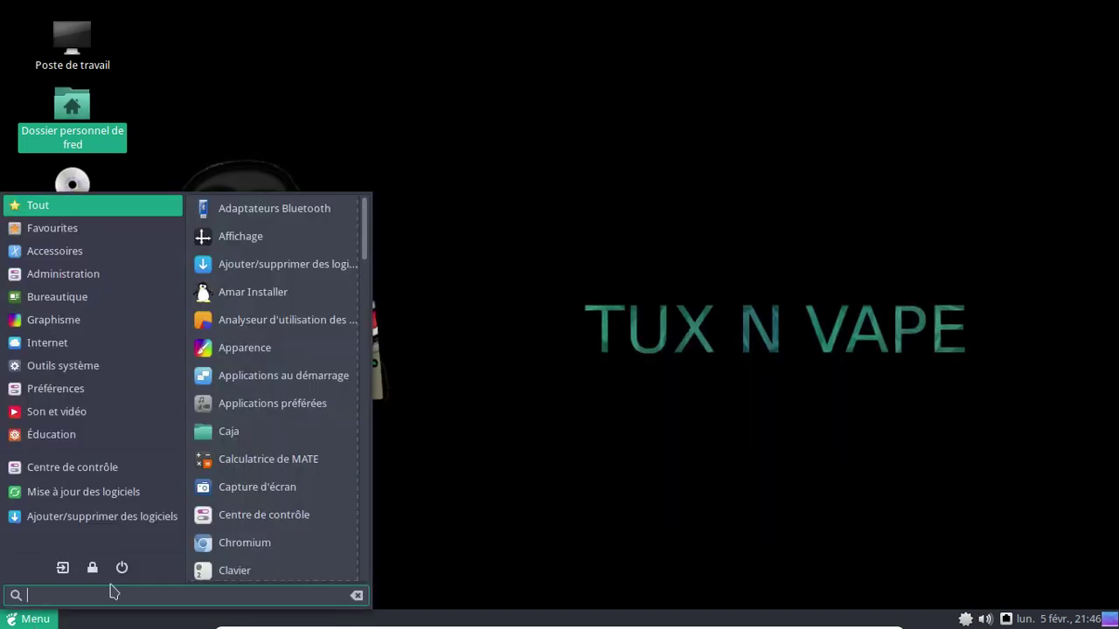
click(254, 291)
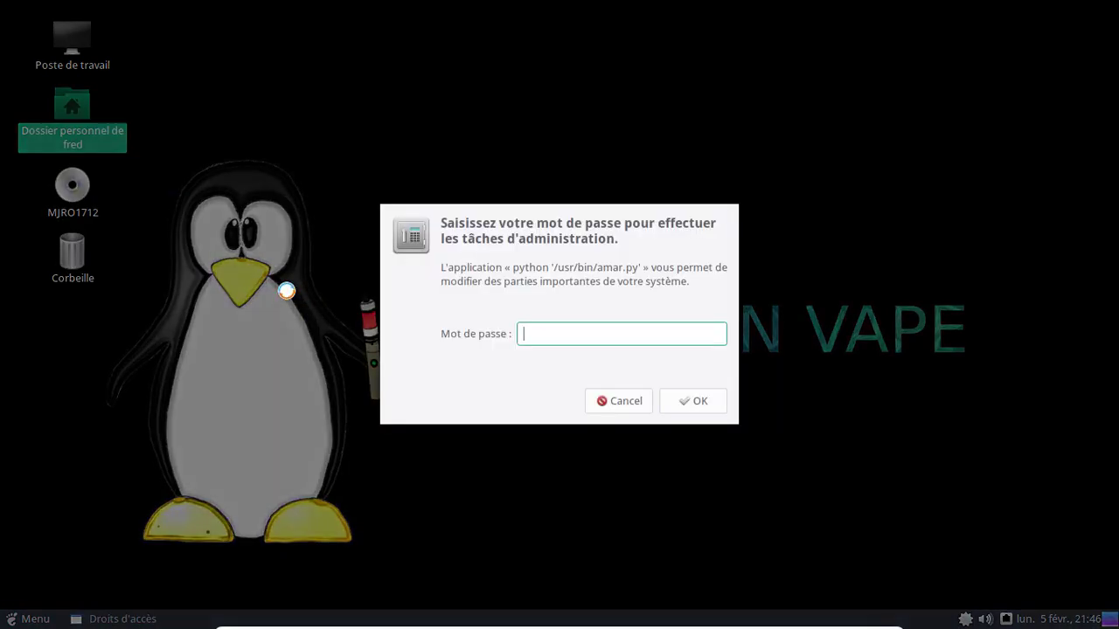
text(••••••••)
key(Return)
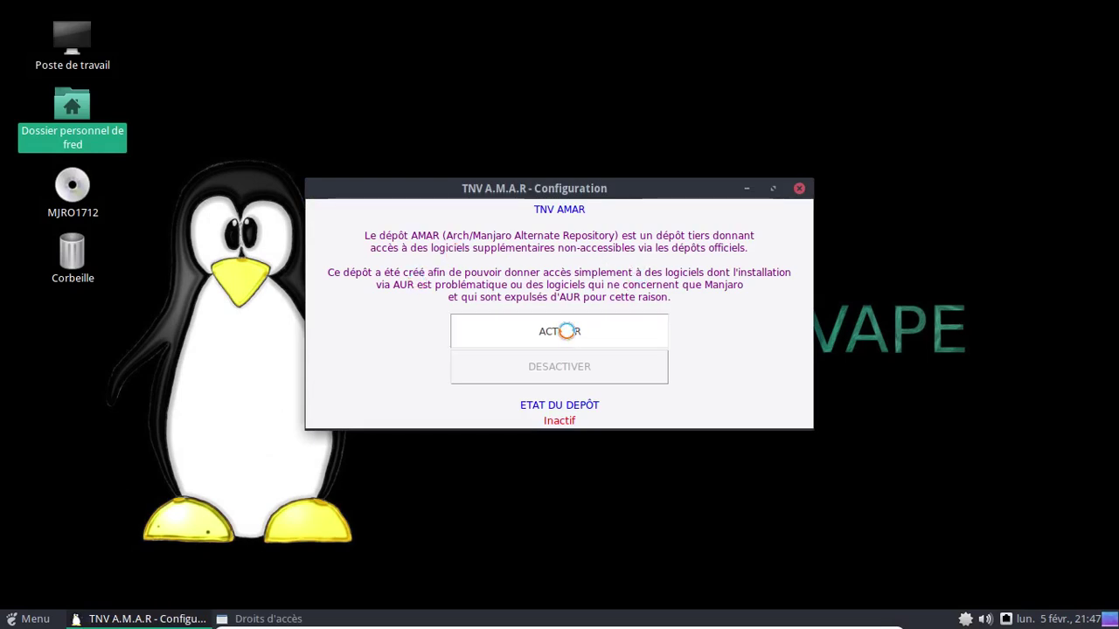
click(566, 330)
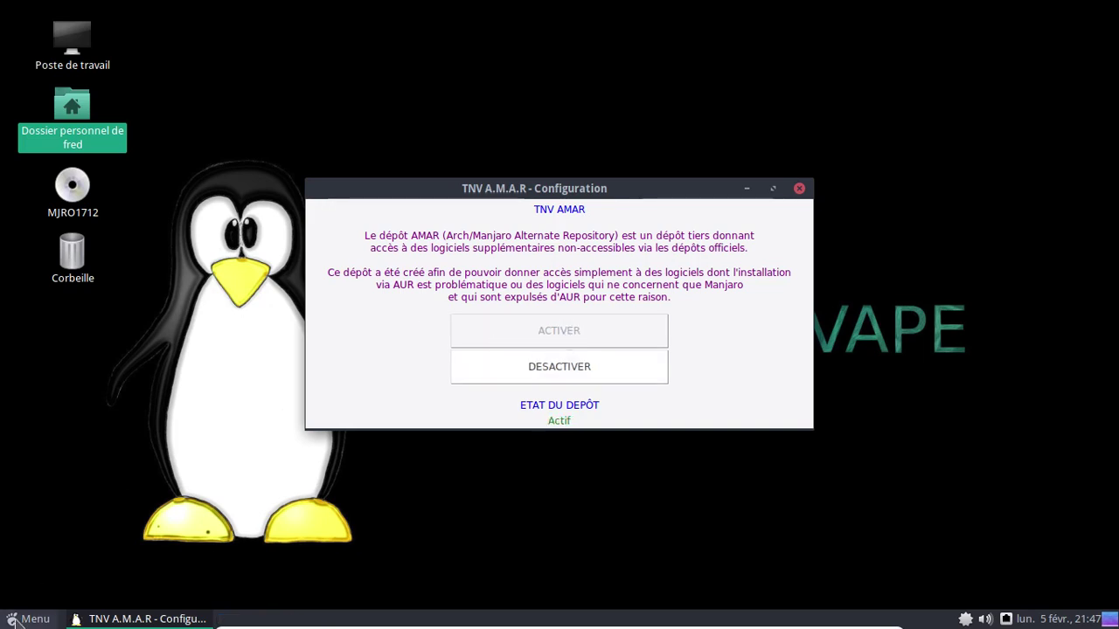
click(30, 619)
Launch Terminal MATE and page through /etc/pacman.conf with less
text(term)
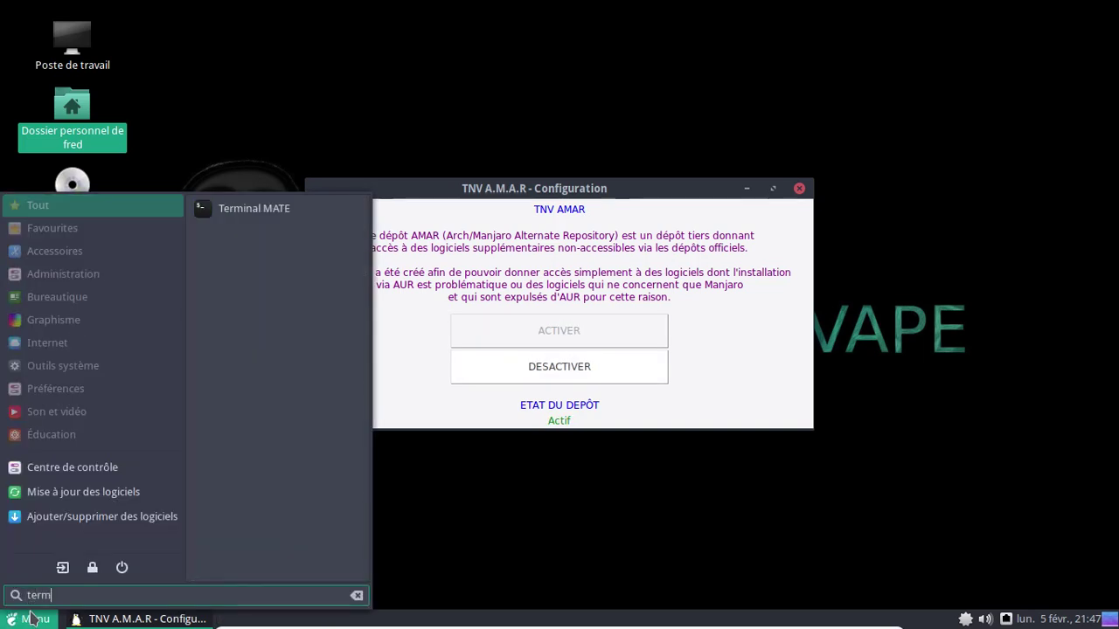
click(253, 211)
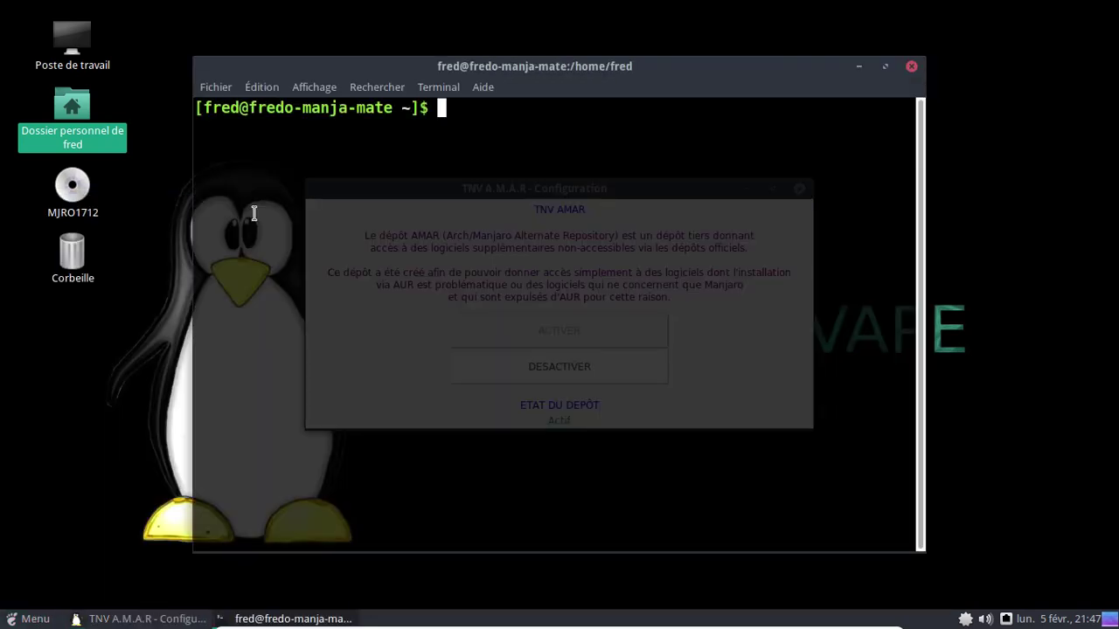
text(less )
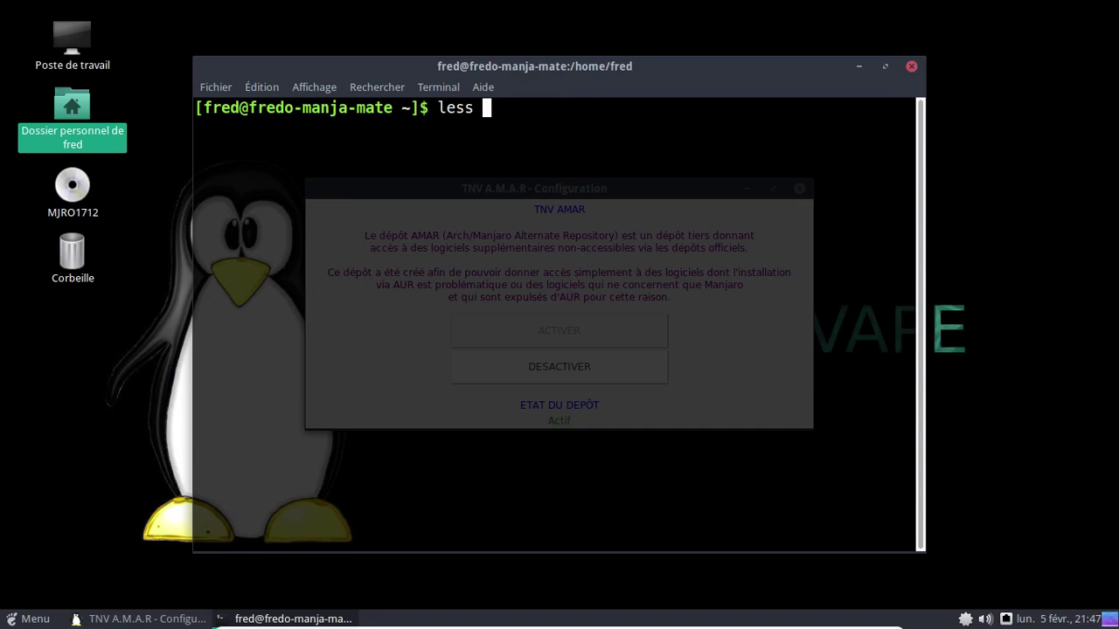
text(/etc/pam)
key(BackSpace)
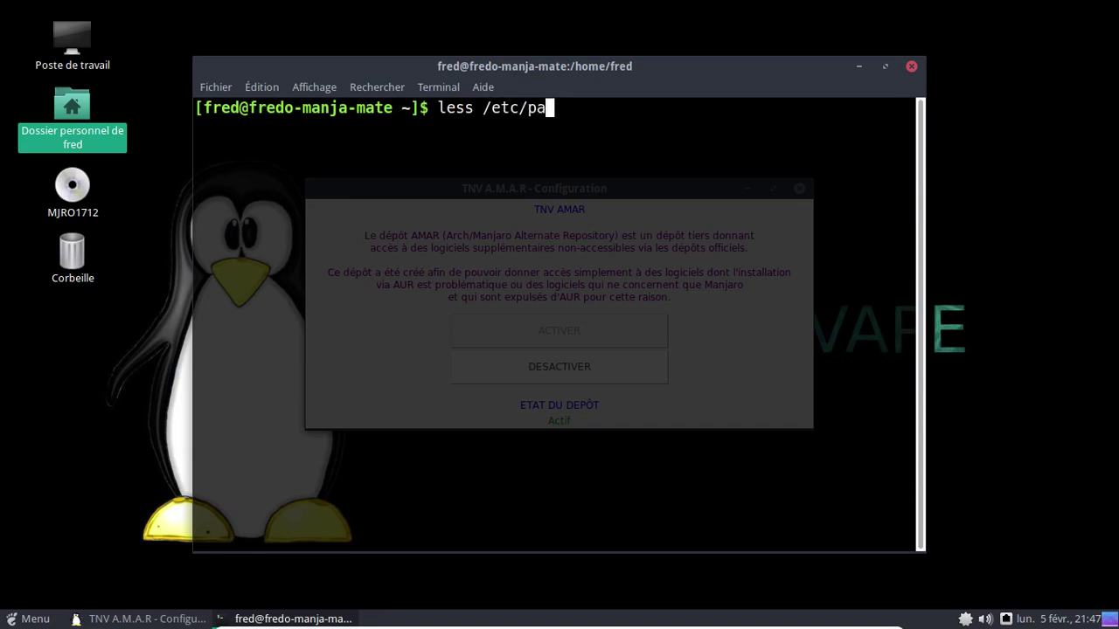
text(cman.C)
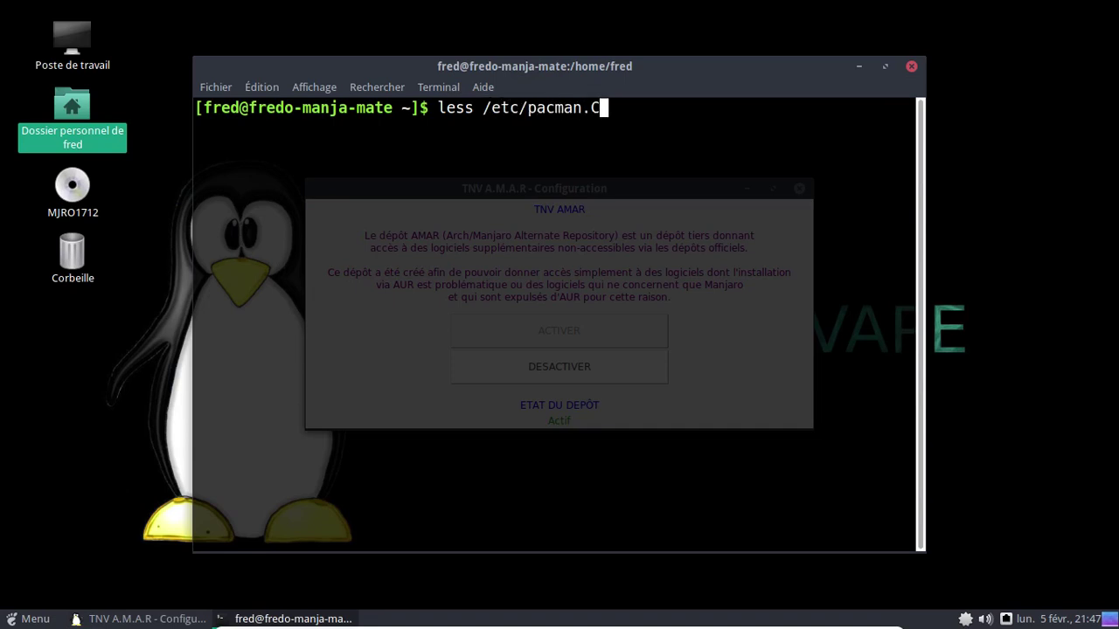
key(BackSpace)
text(conf)
key(Return)
key(space)
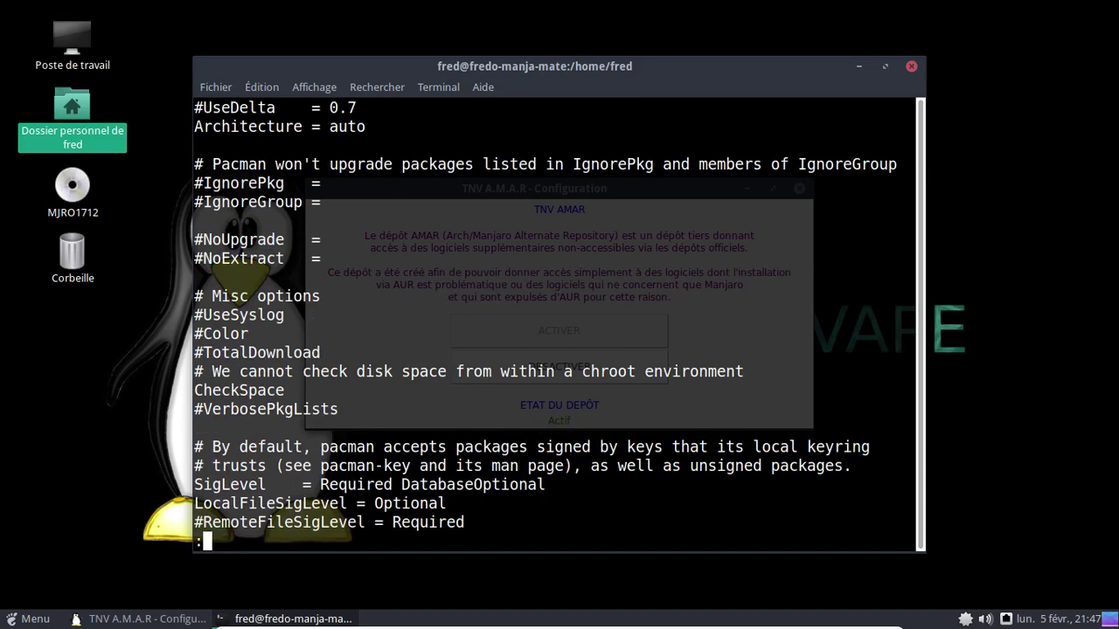
key(space)
key(space)
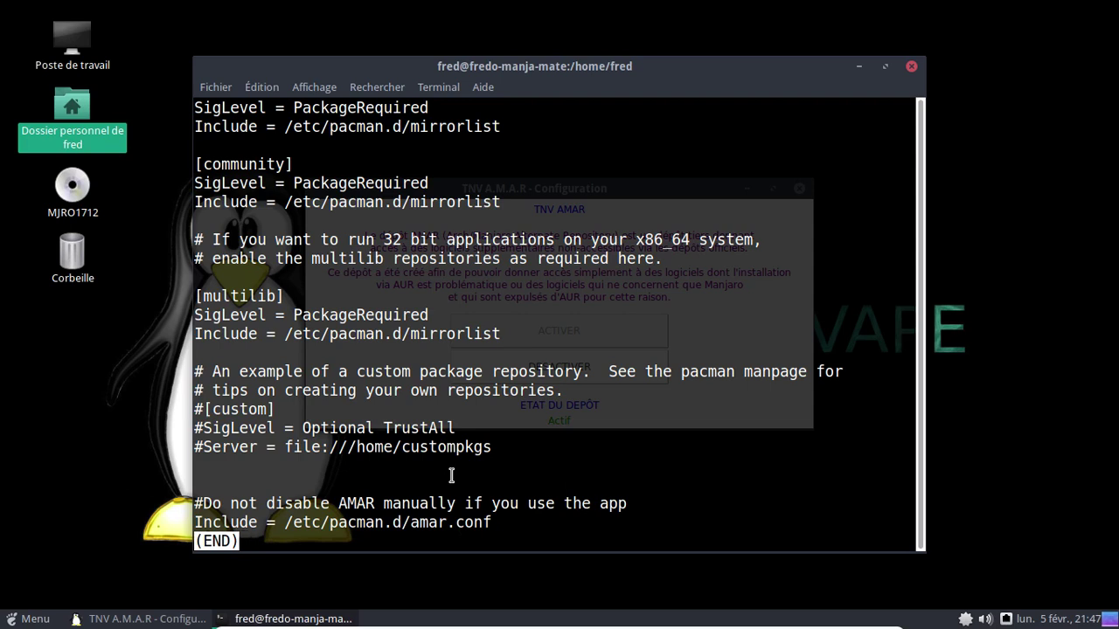
key(q)
View /etc/pacman.d/amar.conf with less, then close the terminal
key(Up)
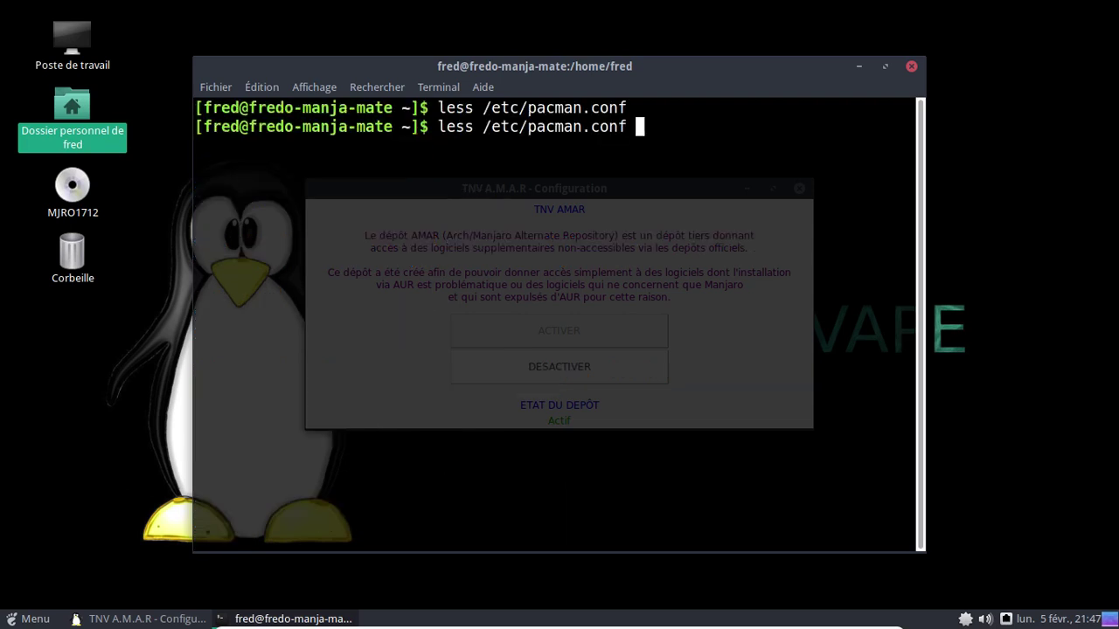
key(BackSpace)
key(BackSpace)
key(BackSpace)
key(BackSpace)
key(BackSpace)
text(d/a)
key(Tab)
key(Return)
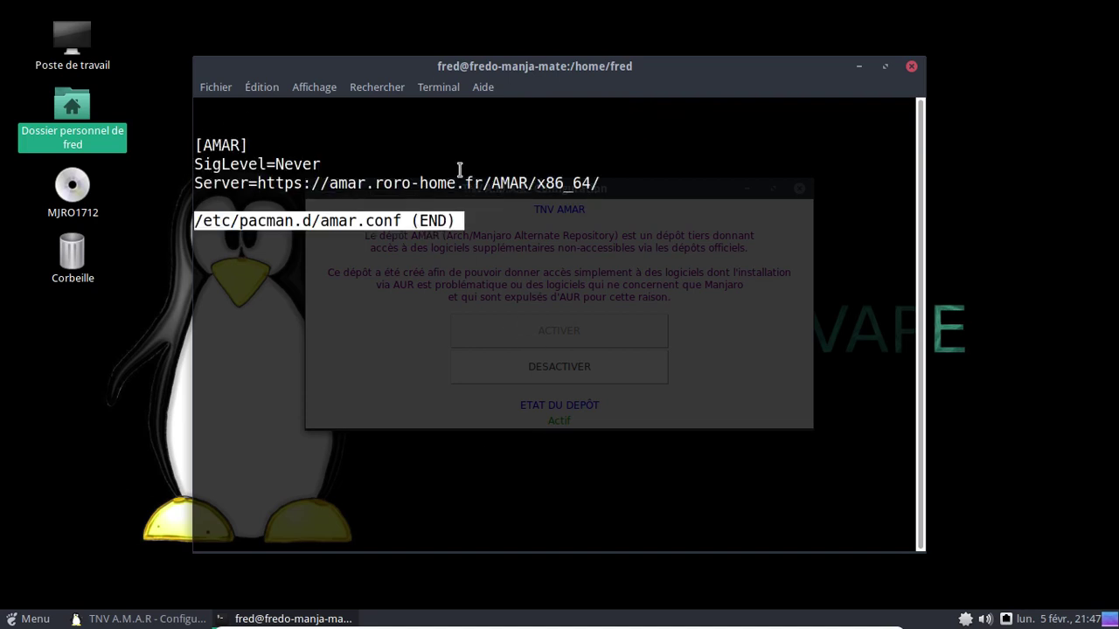
key(q)
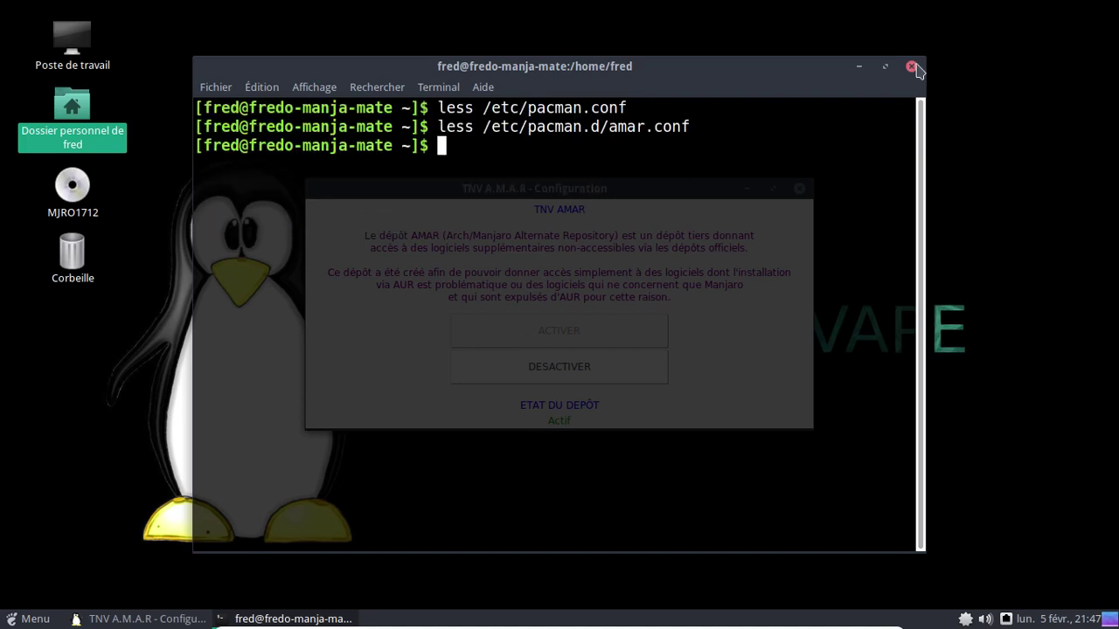
click(912, 66)
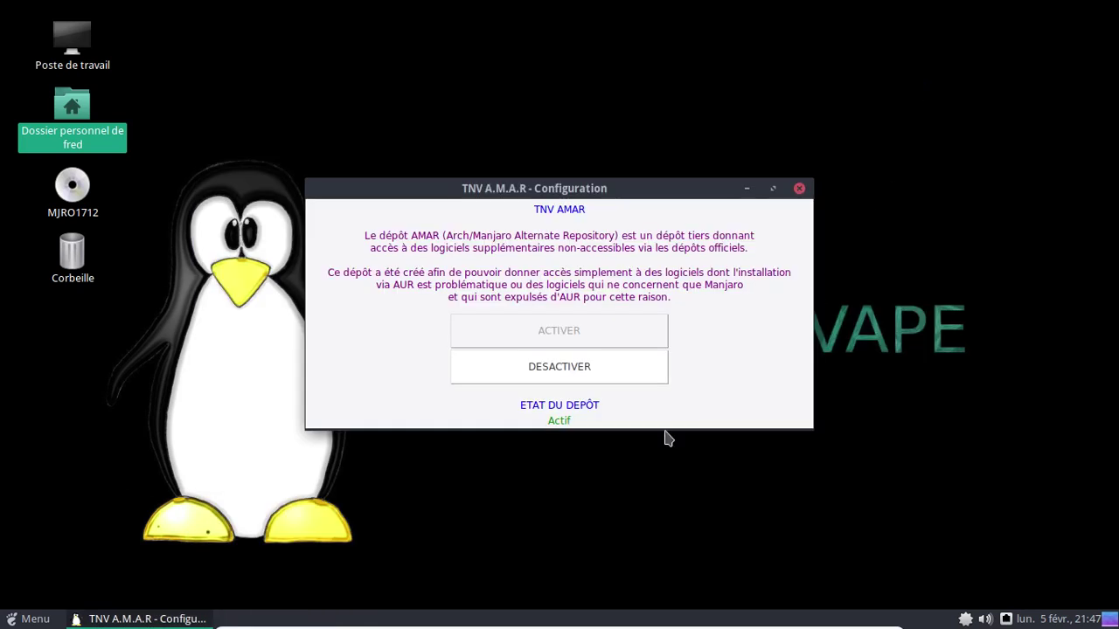
right_click(966, 620)
click(942, 570)
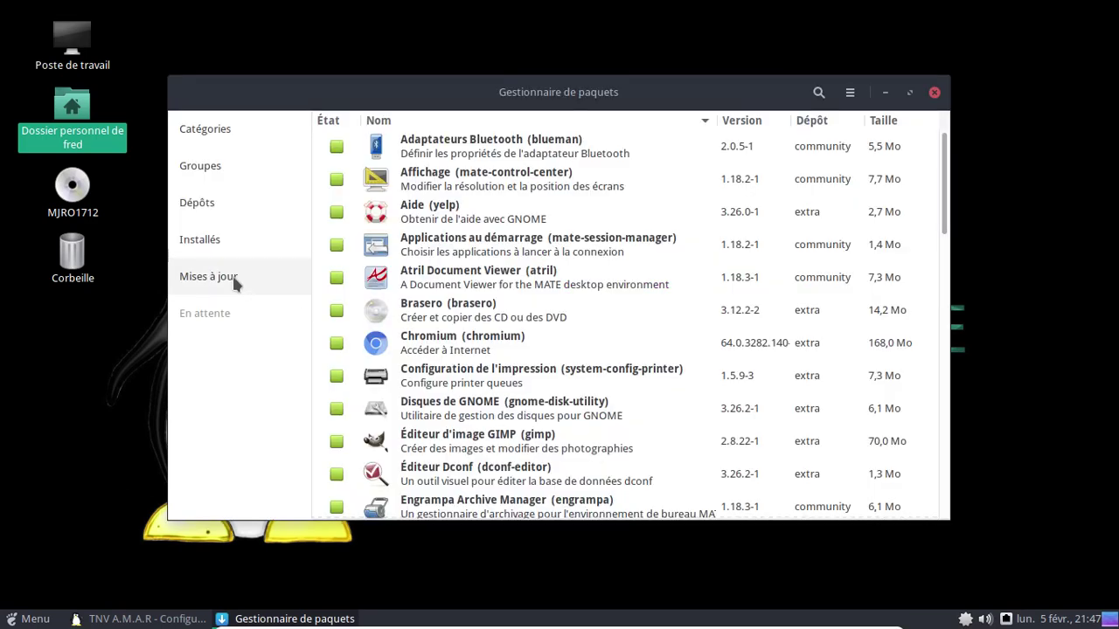
click(209, 202)
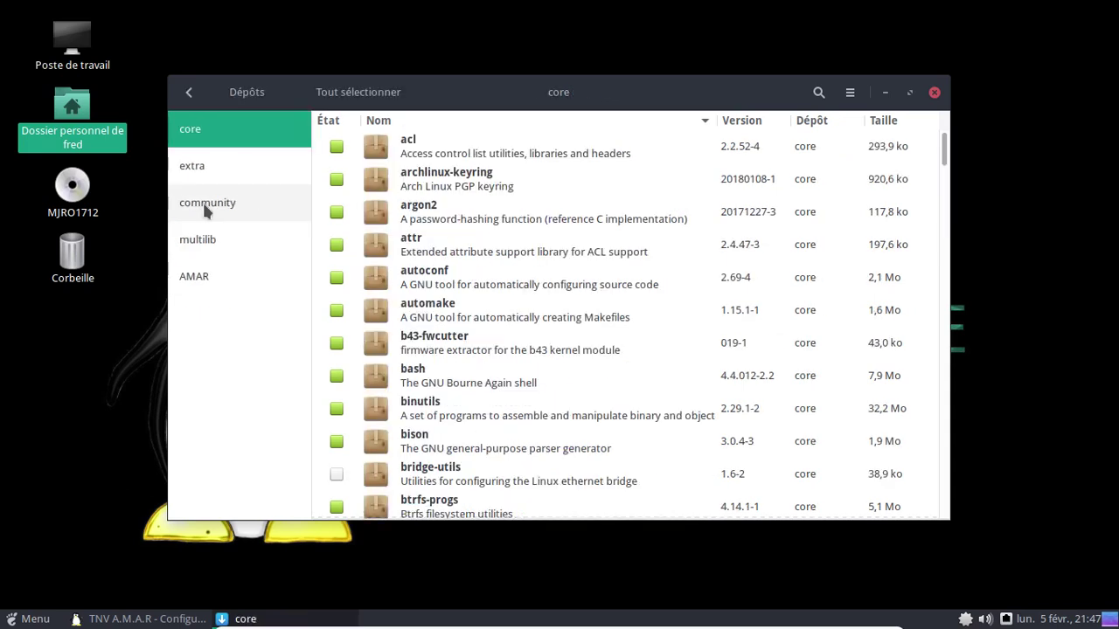
click(216, 276)
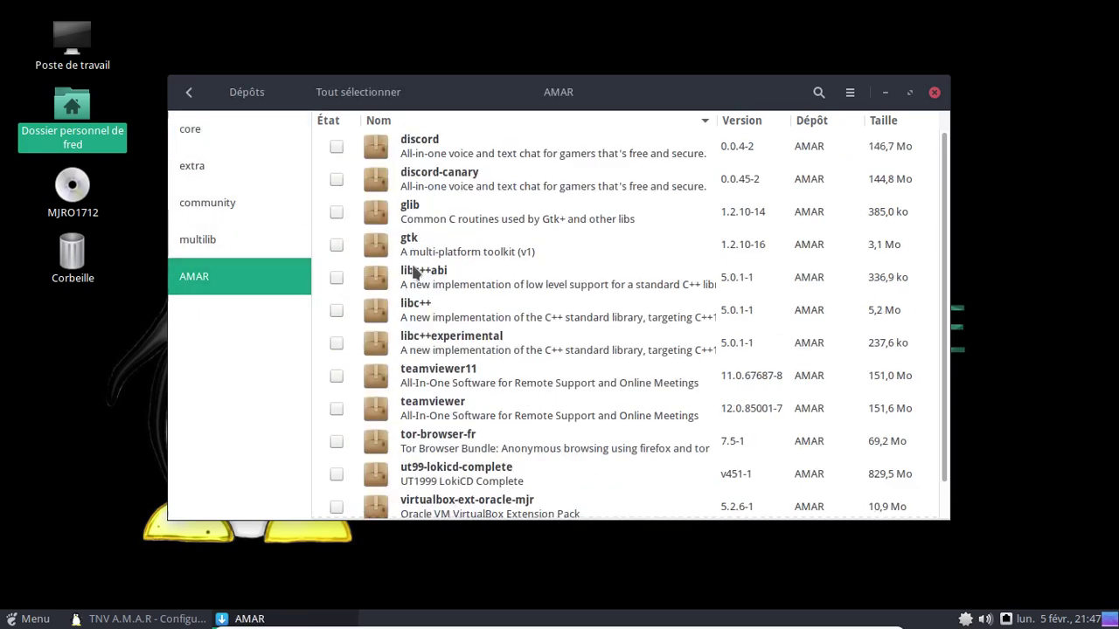
scroll(519, 353, down, 1)
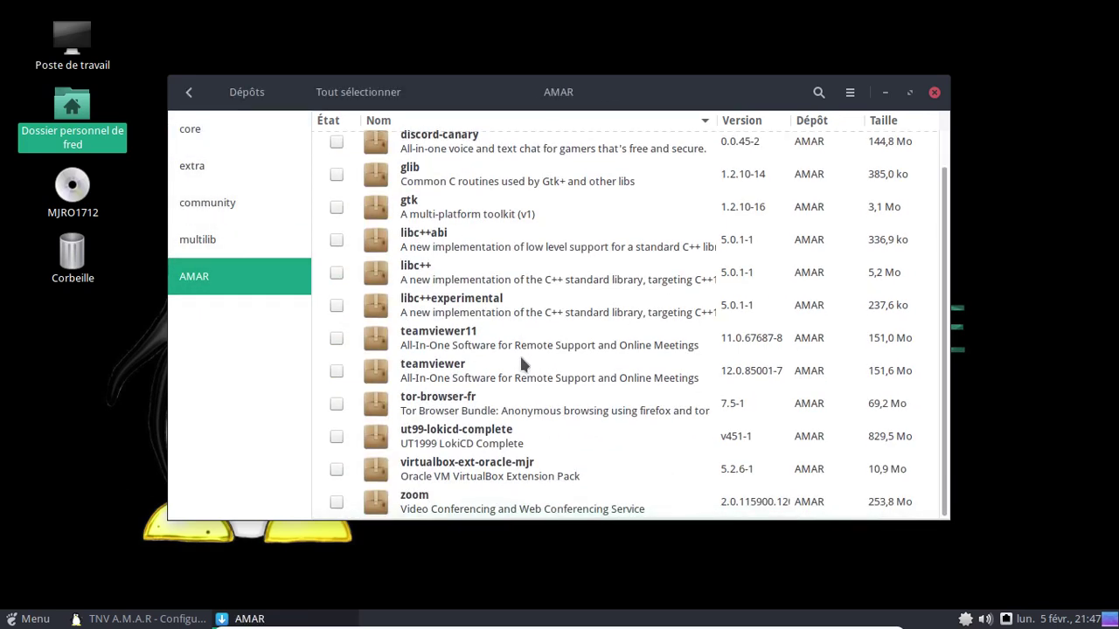
scroll(519, 360, up, 1)
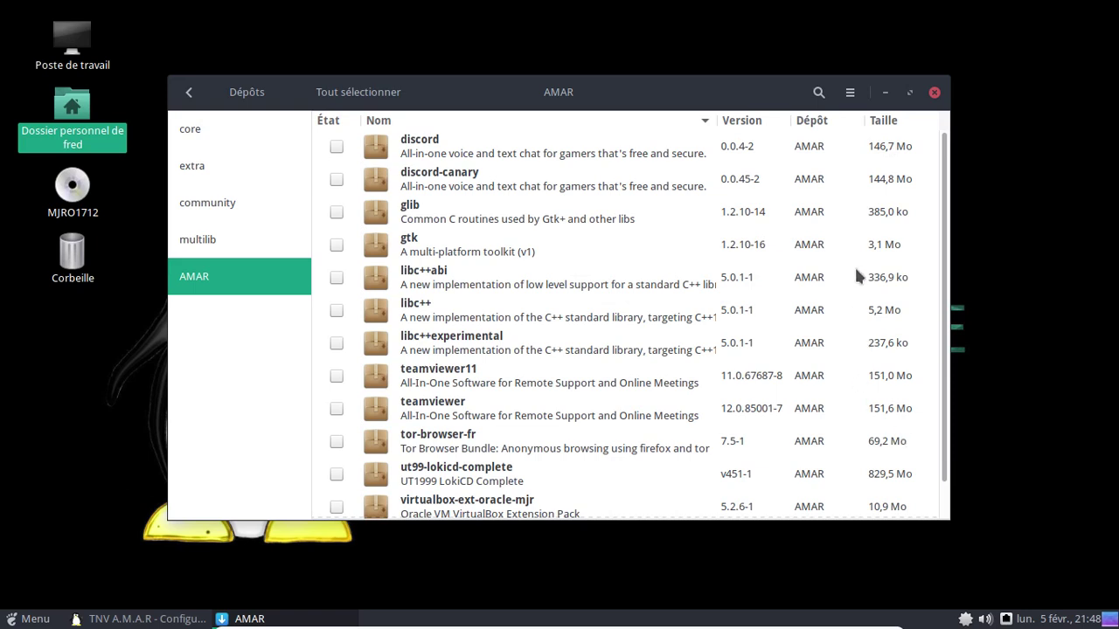
click(934, 92)
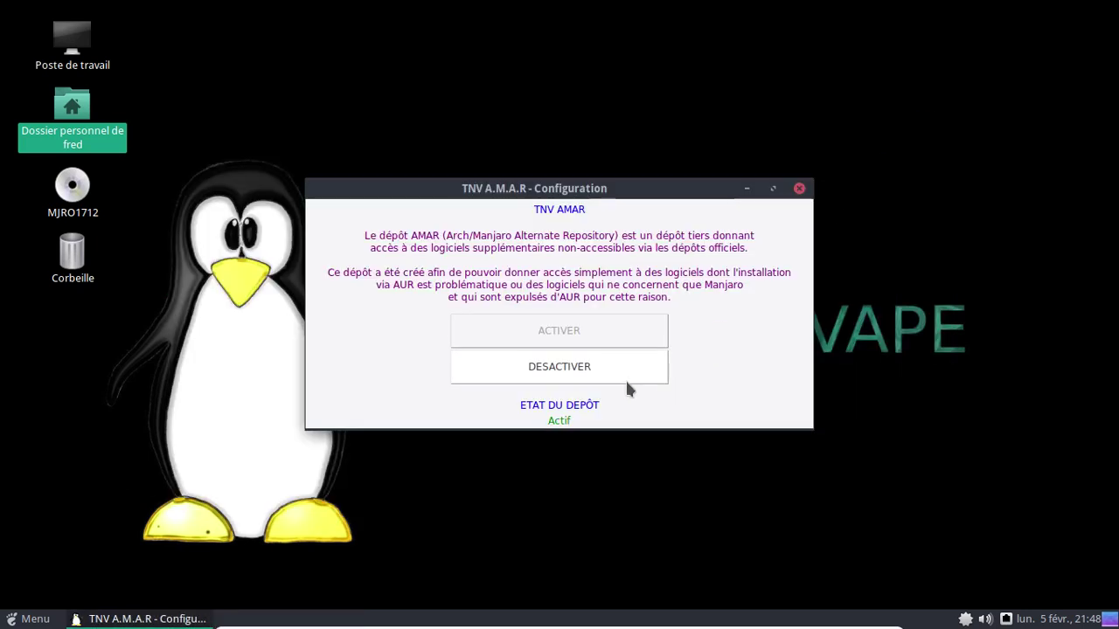
Close the AMAR dialog and relaunch Amar Installer with the administrator password
click(799, 188)
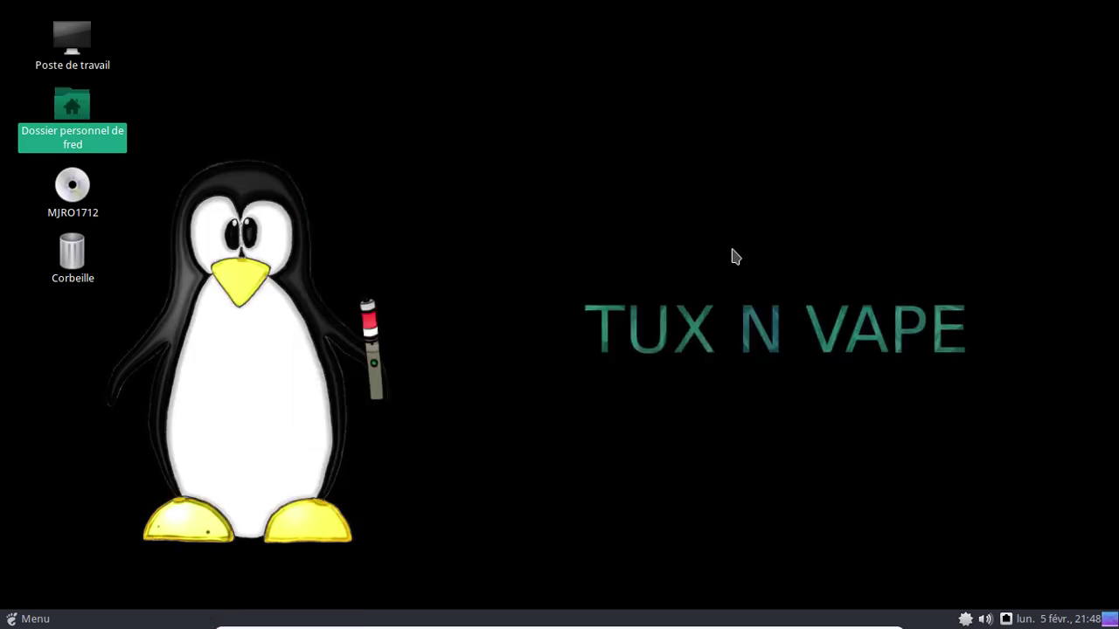
click(28, 618)
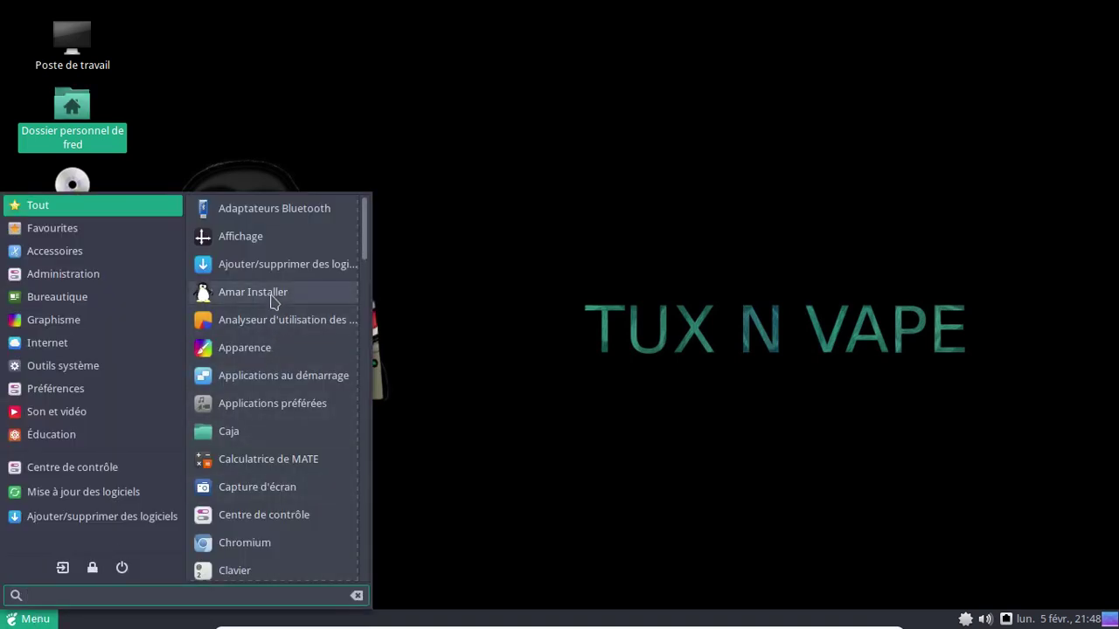
click(271, 301)
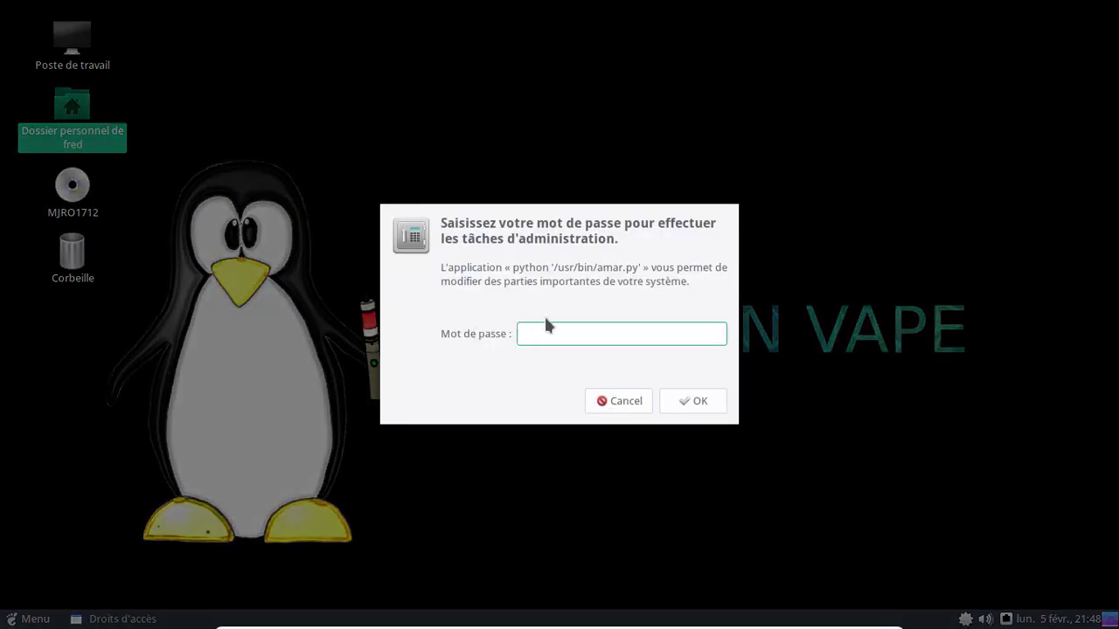
text(••••••)
key(Return)
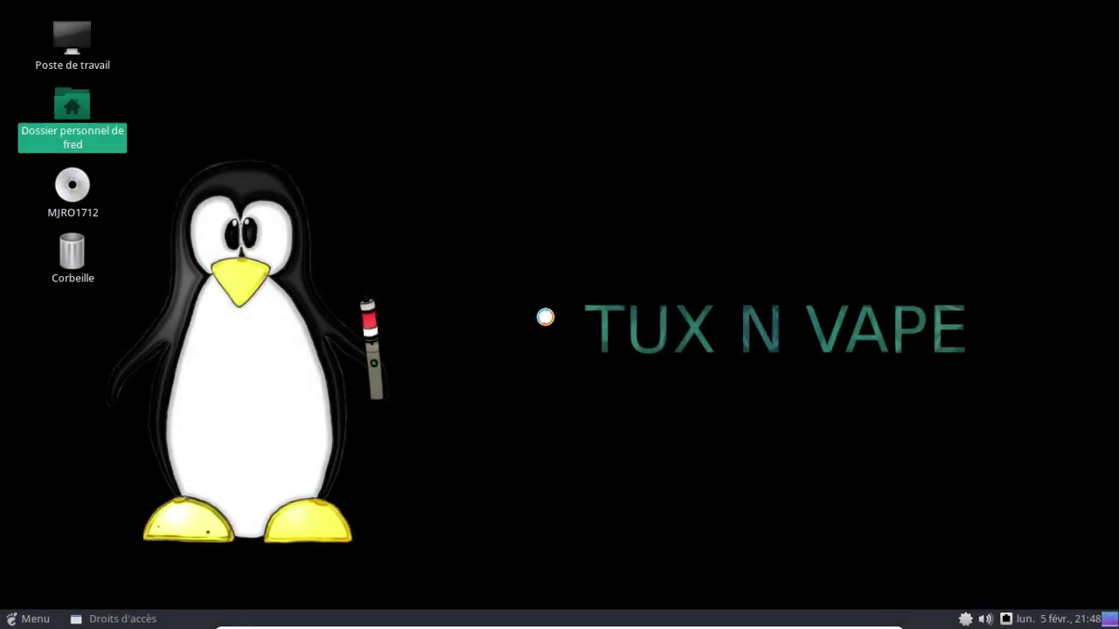
Deactivate the AMAR repository (Inactif), close its window, and launch Pamac from the tray
click(563, 373)
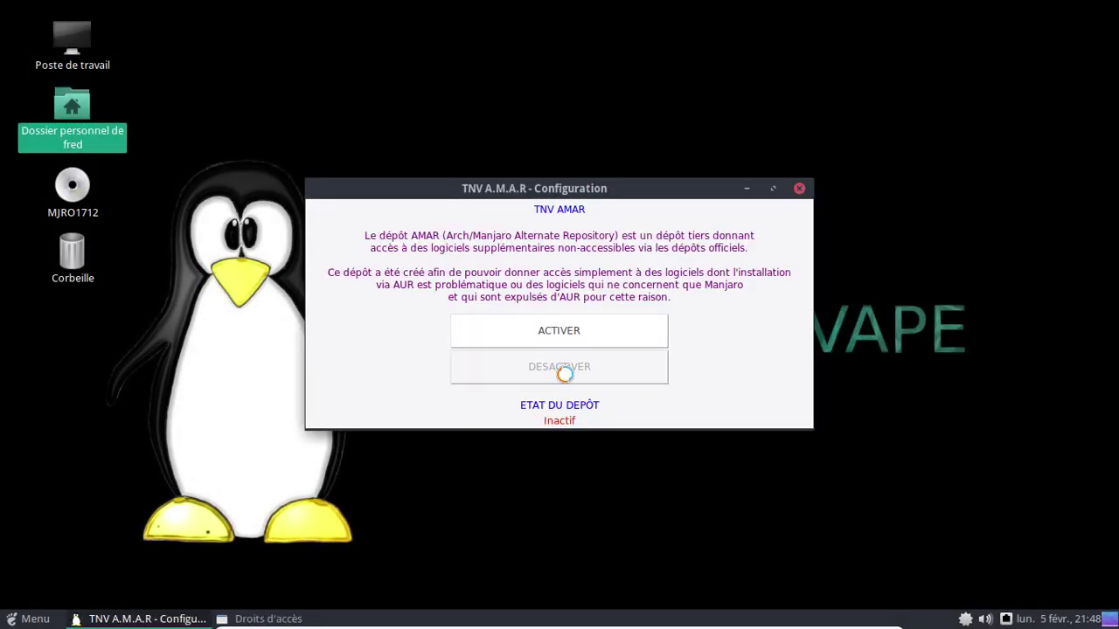
click(799, 188)
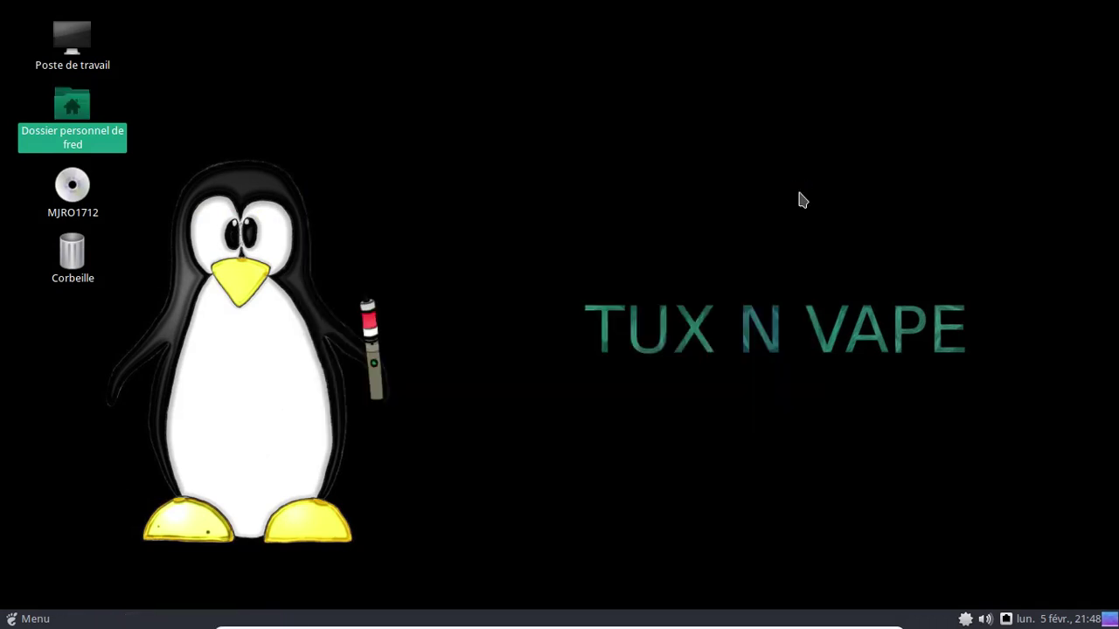
right_click(965, 619)
click(926, 572)
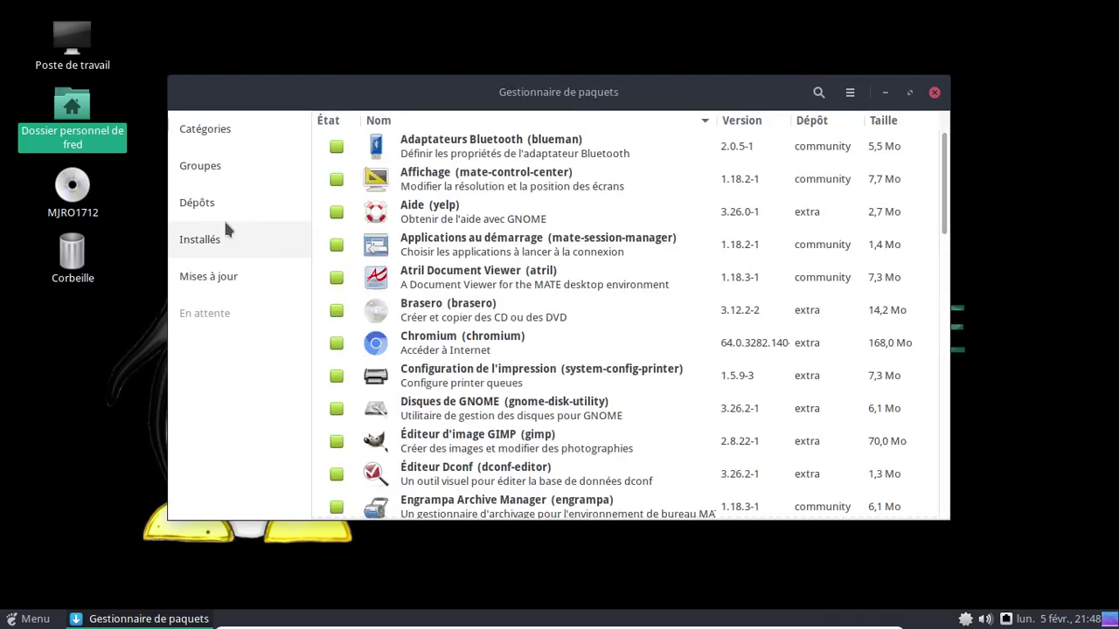
Step through the core, extra, community and multilib repositories, then open Mises à jour
click(212, 201)
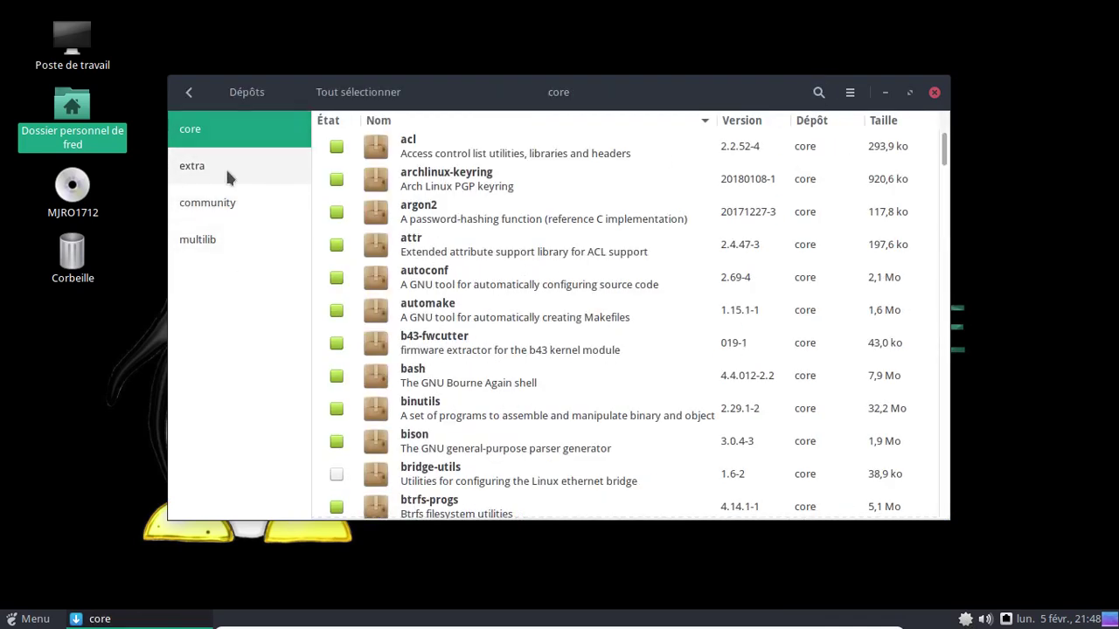
click(225, 168)
click(212, 207)
click(214, 242)
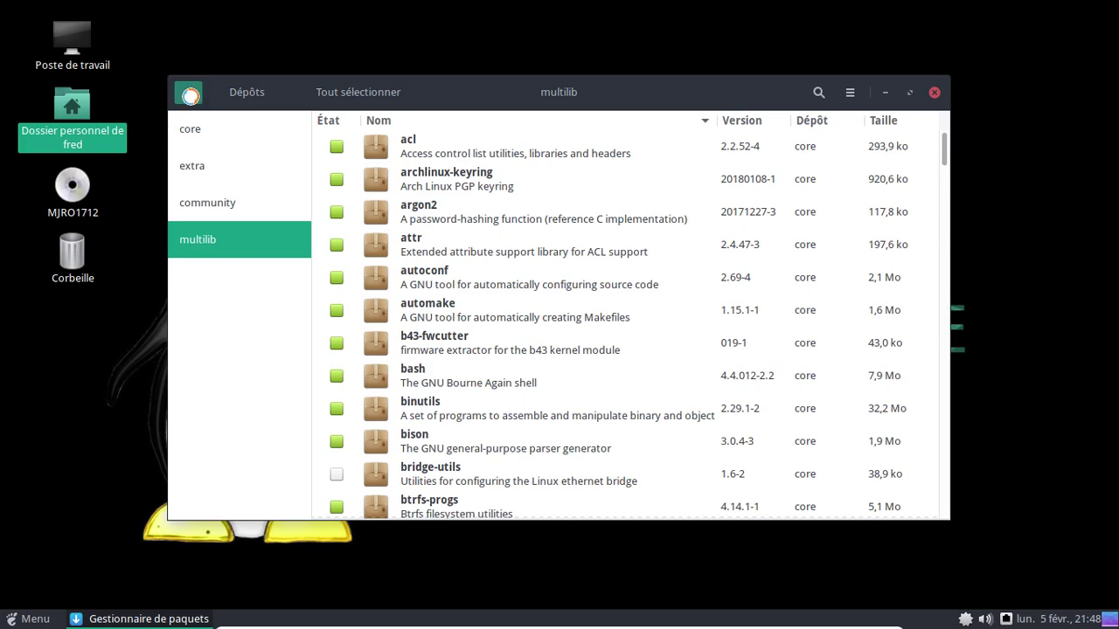
click(191, 94)
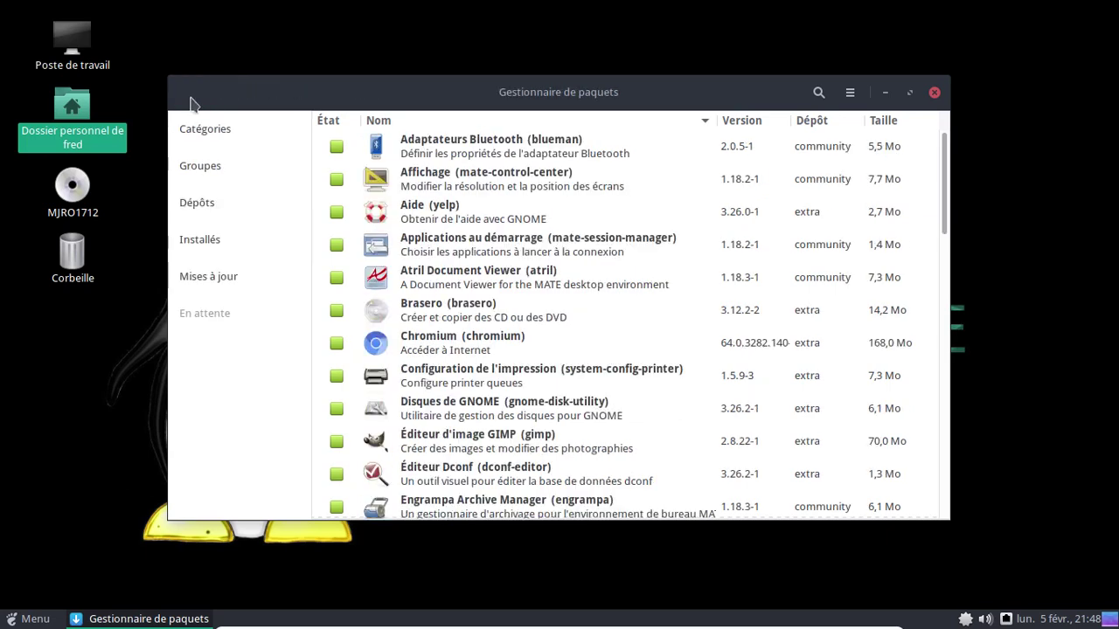
click(217, 275)
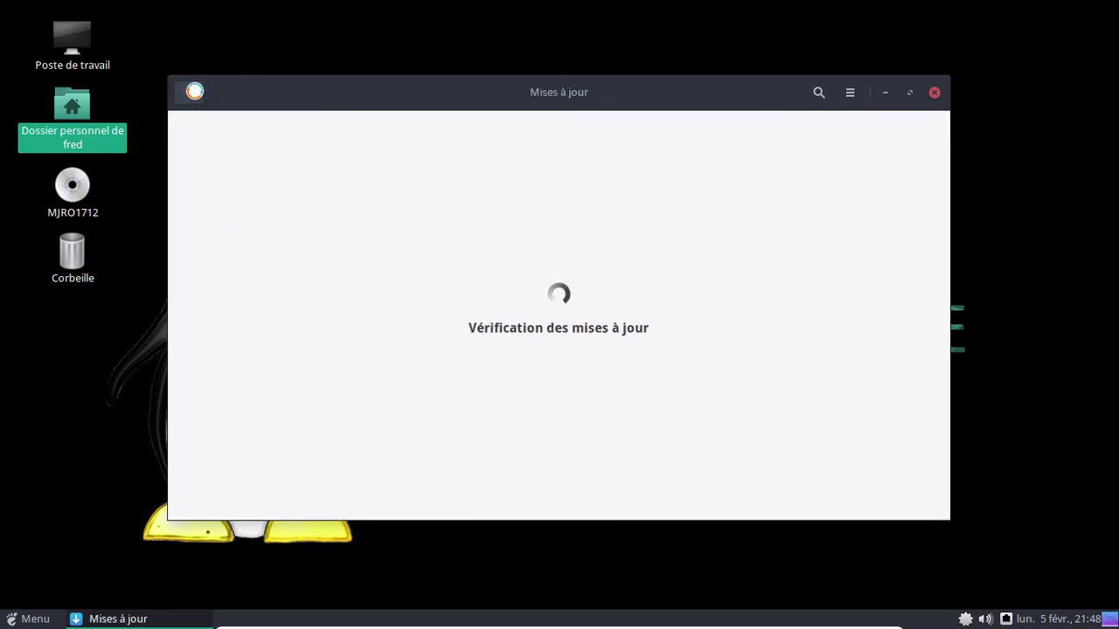
click(193, 92)
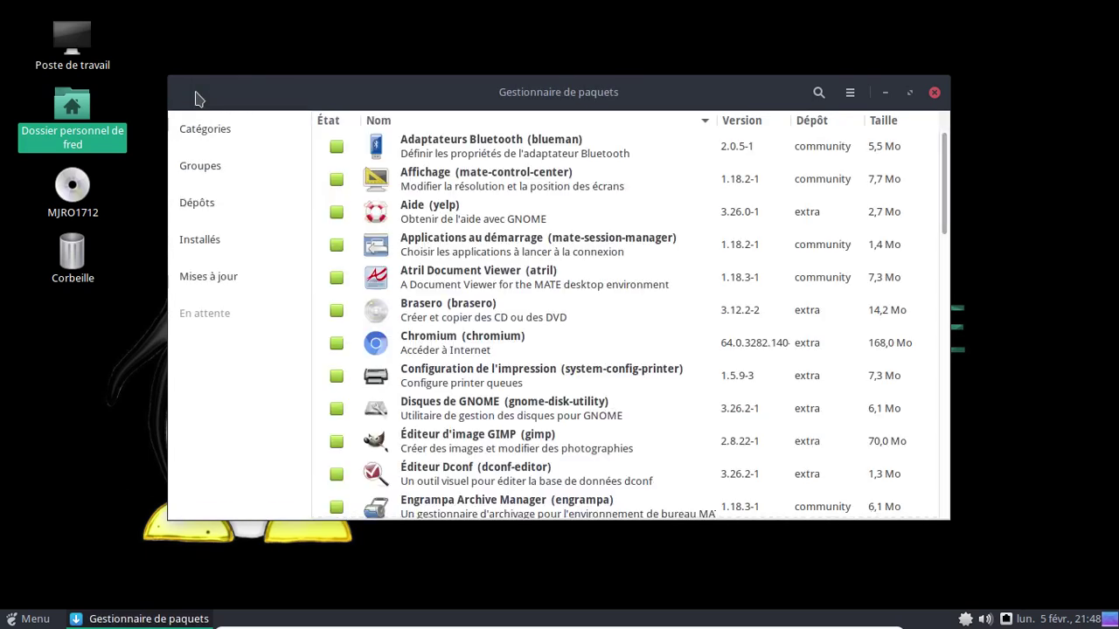
Uninstall the foreign package amar-installer from Pamac, authenticating with the account password
click(213, 249)
click(213, 250)
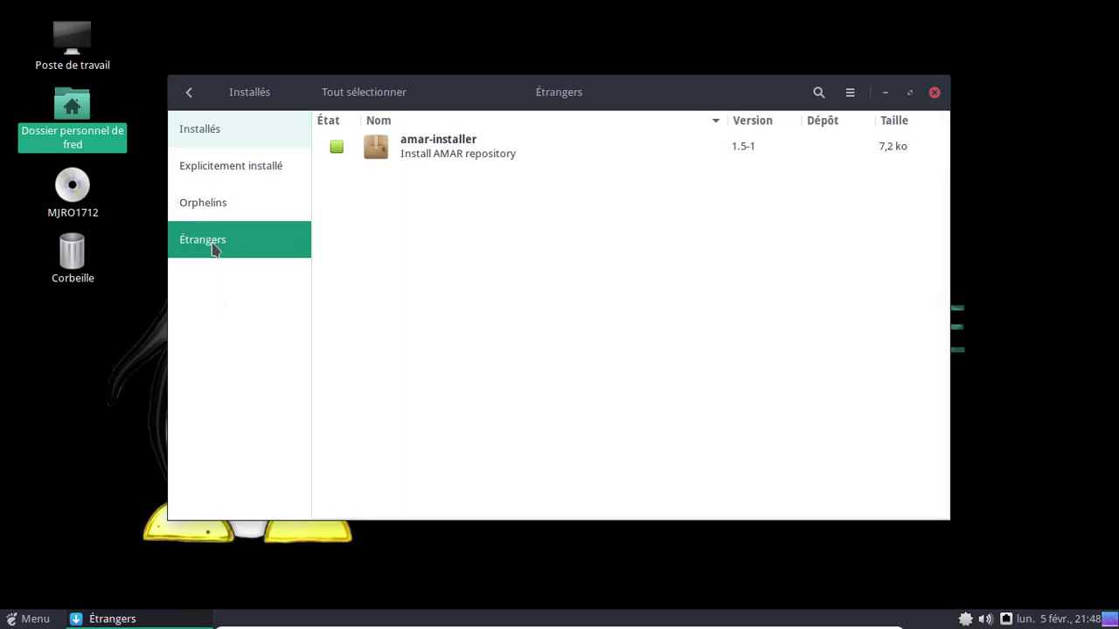
right_click(481, 150)
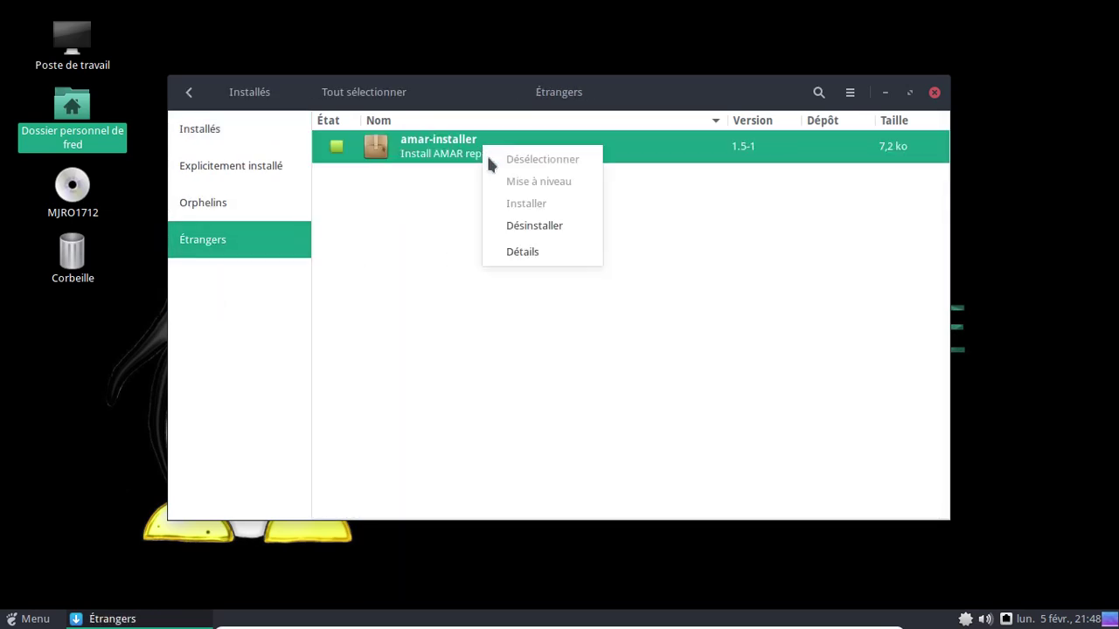
click(540, 231)
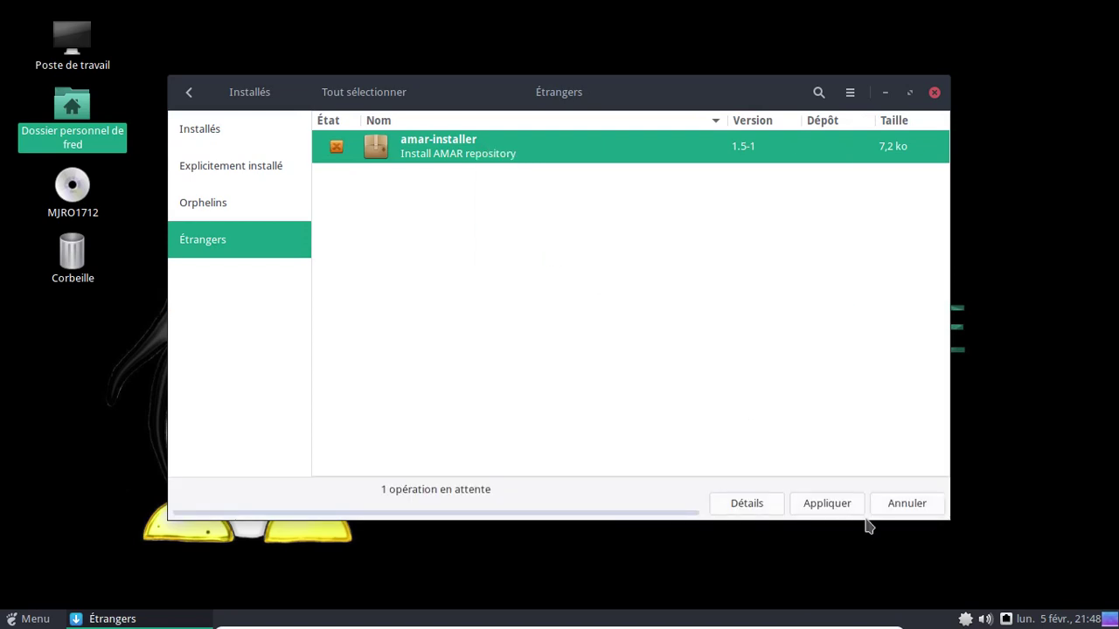
click(837, 507)
click(766, 428)
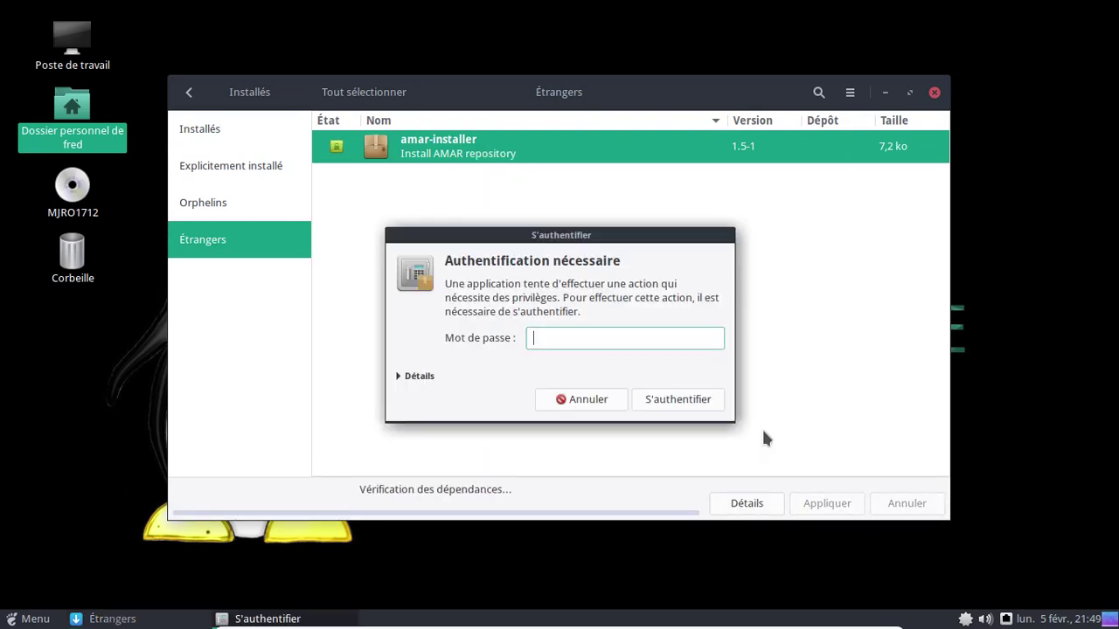
text(••••••)
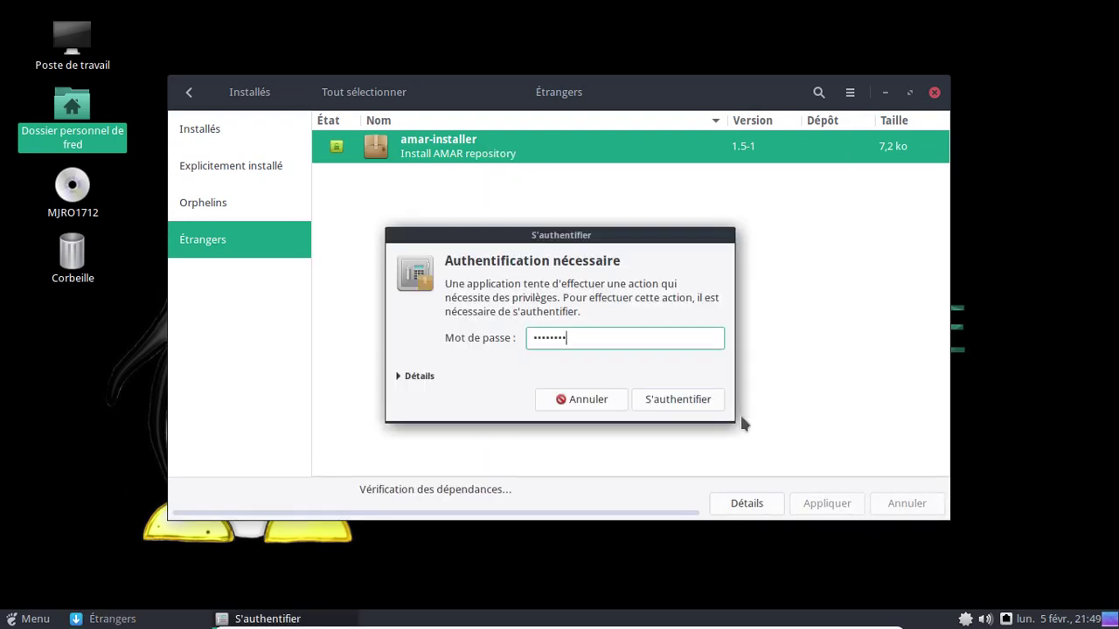
key(Return)
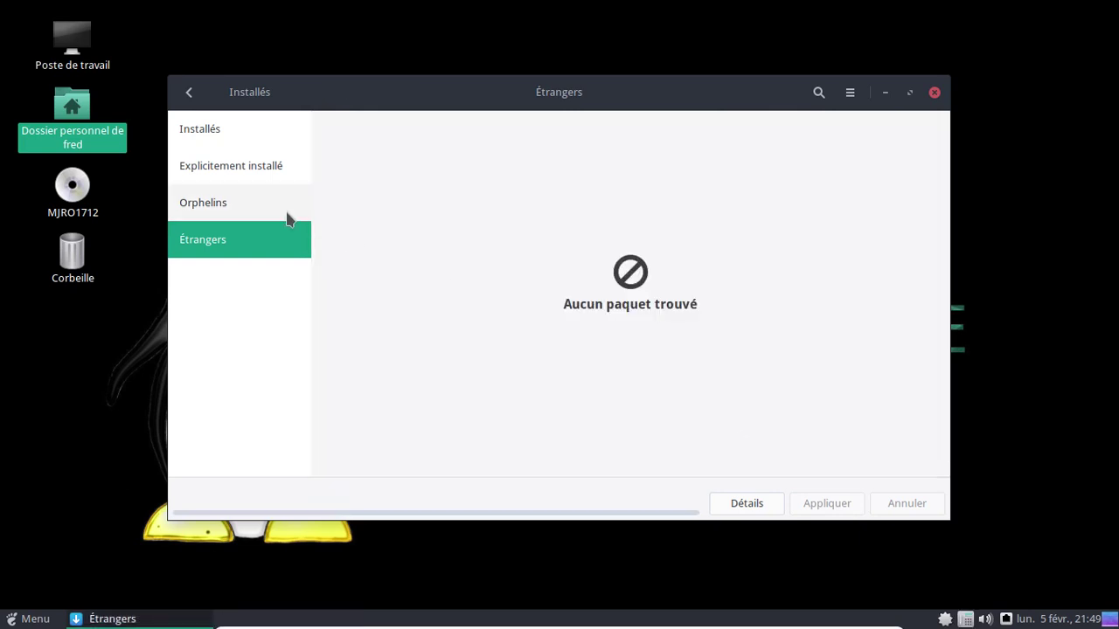
Uninstall the orphaned package xorg-fonts-misc, then close Pamac
click(289, 208)
click(411, 155)
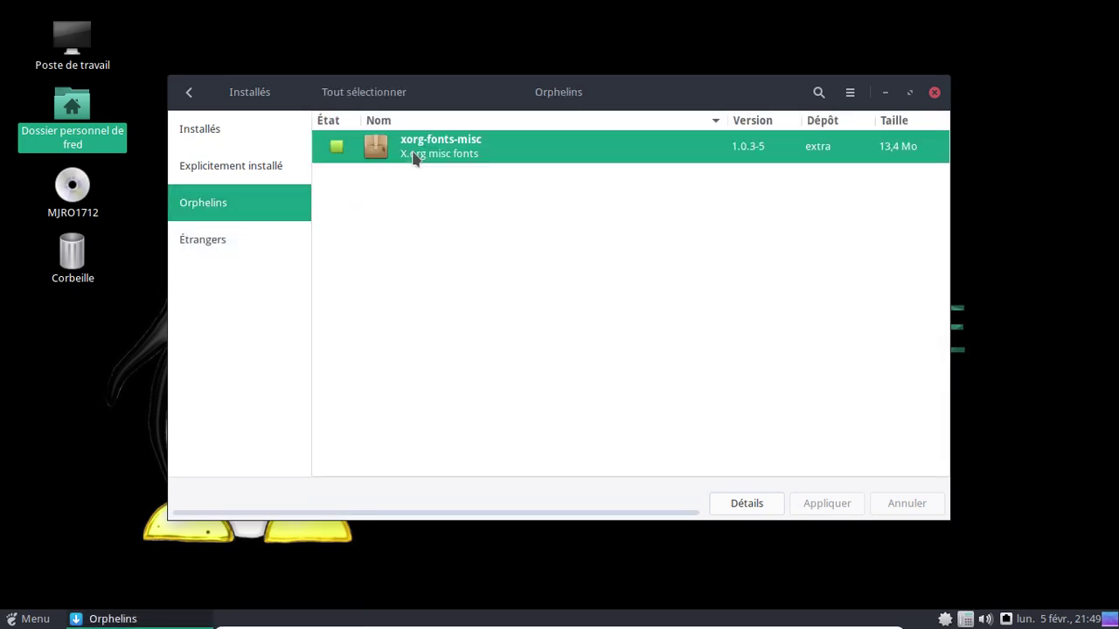
right_click(415, 153)
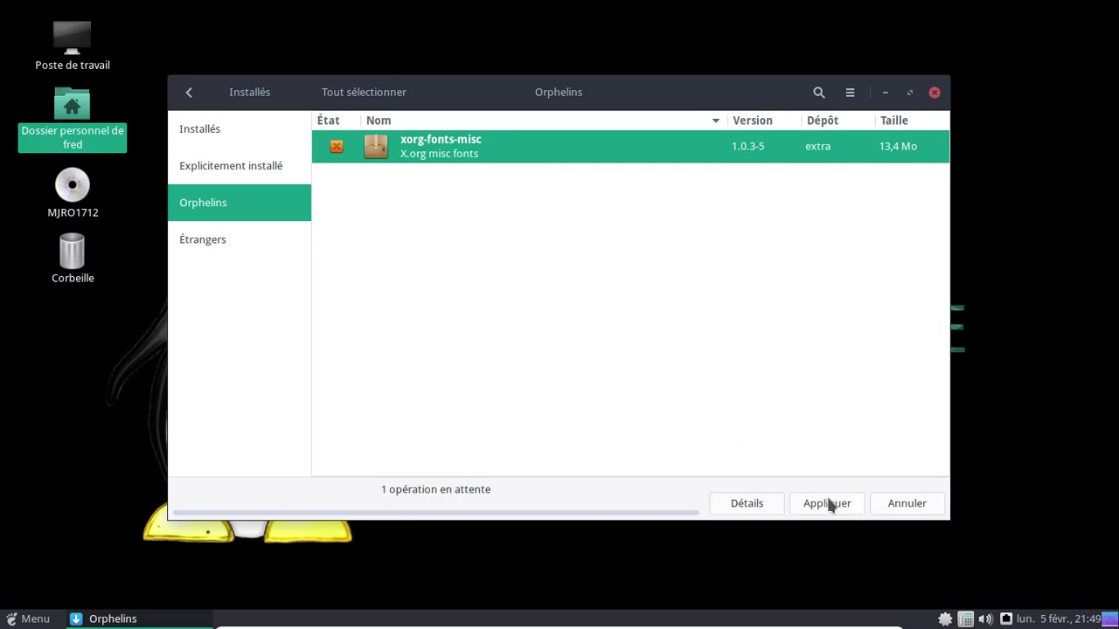
click(829, 504)
click(753, 426)
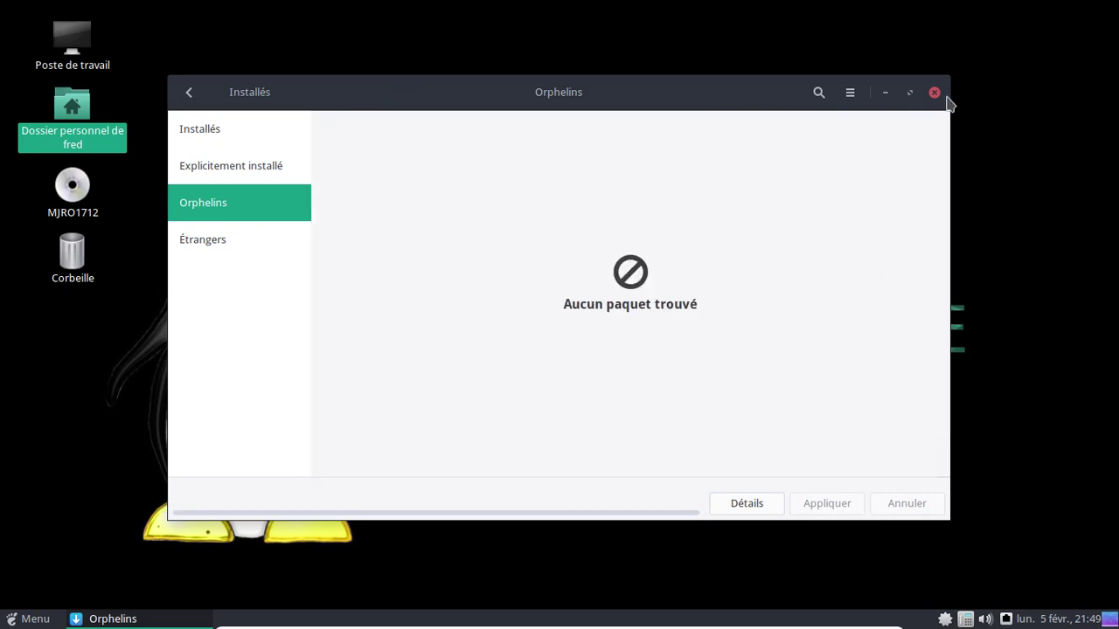
click(934, 92)
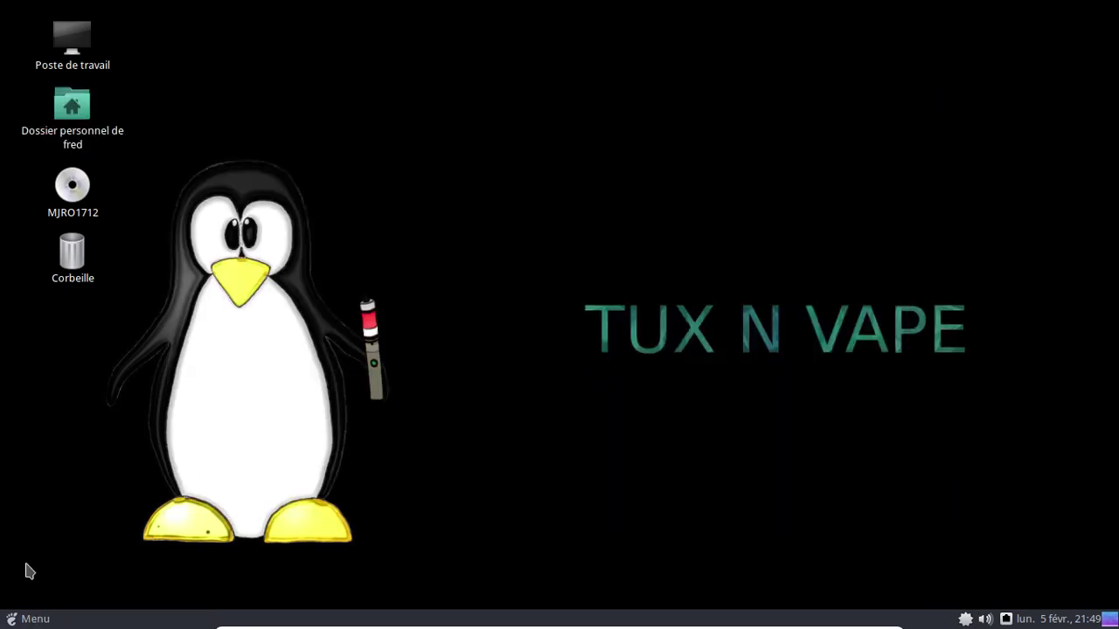
Launch LibreOffice Writer from the Bureautique menu on a blank 'Sans nom 1' document
click(18, 619)
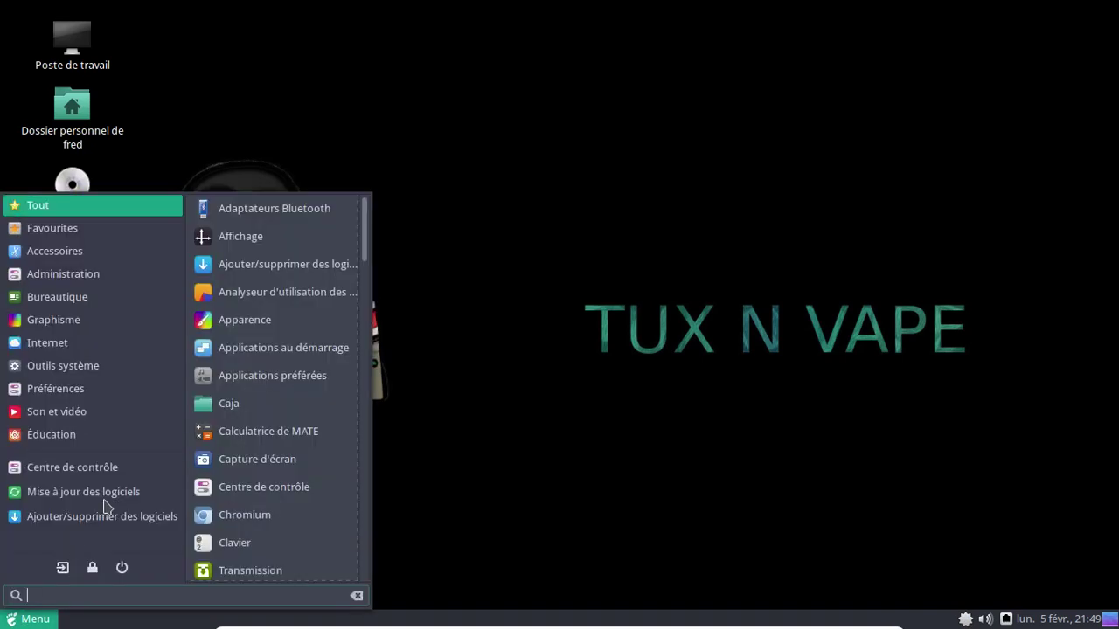
click(110, 302)
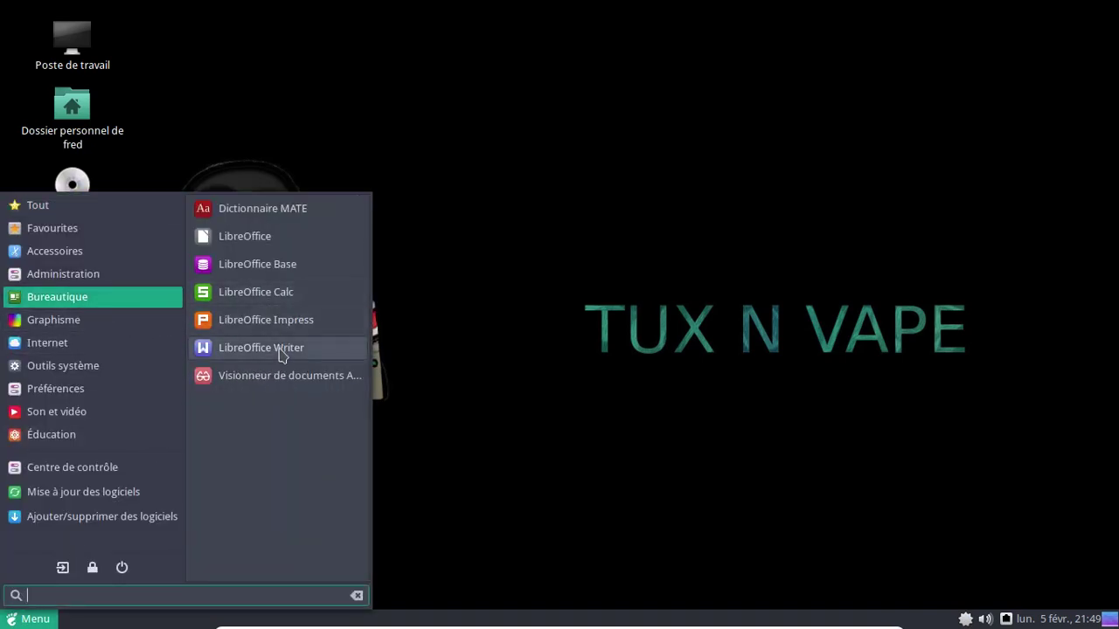
click(278, 350)
click(42, 622)
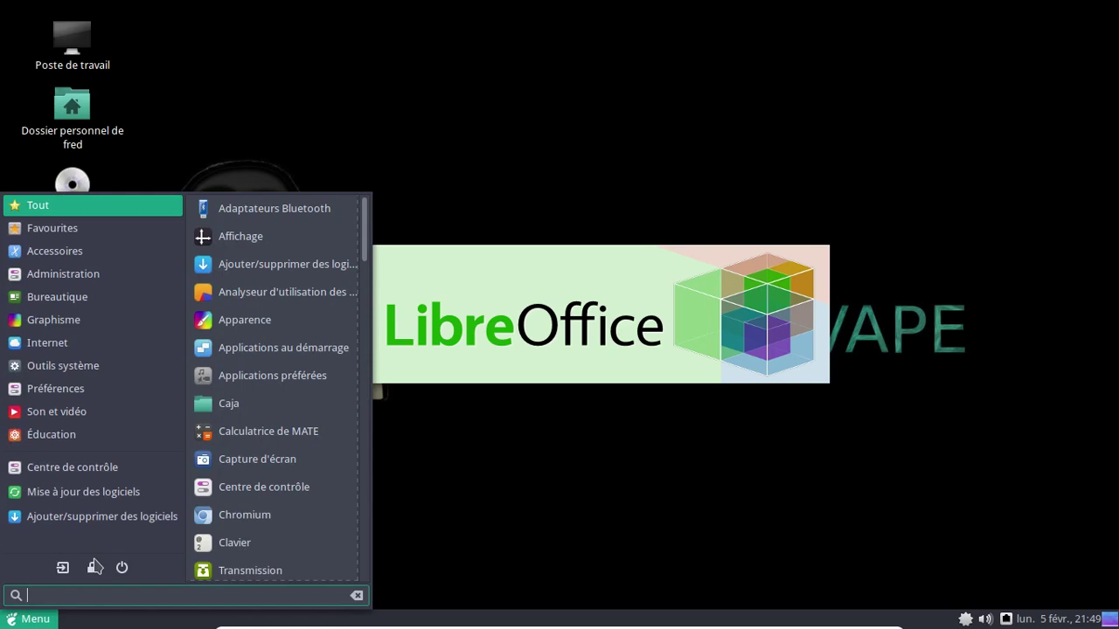
click(105, 345)
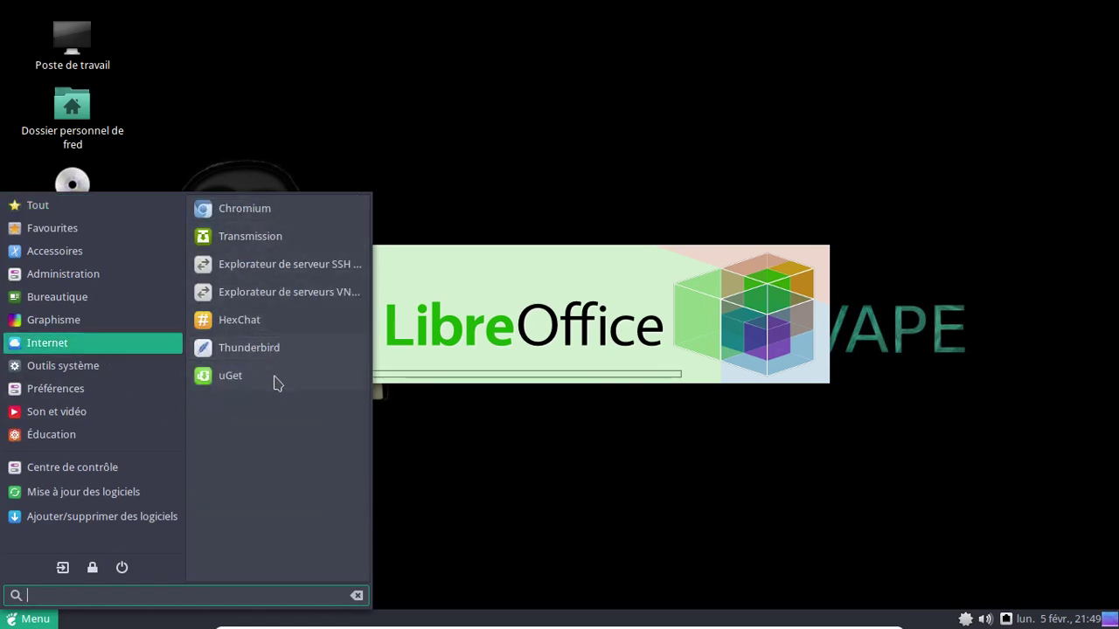
click(64, 372)
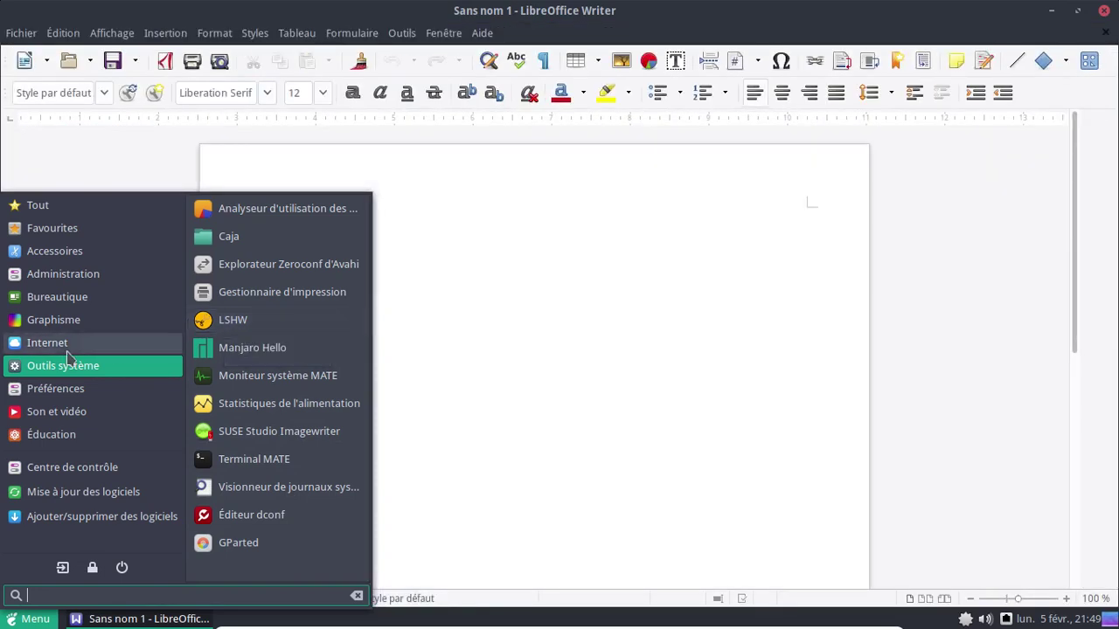
click(591, 289)
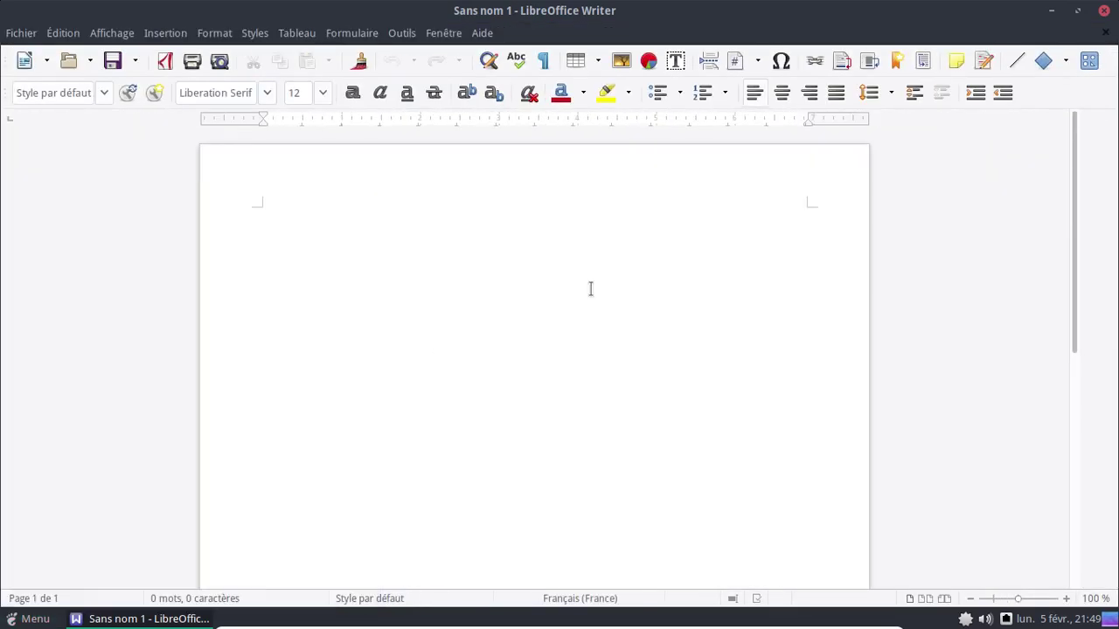
View Writer's licence information and the About box reporting version 6.0.0.3
click(483, 32)
click(538, 207)
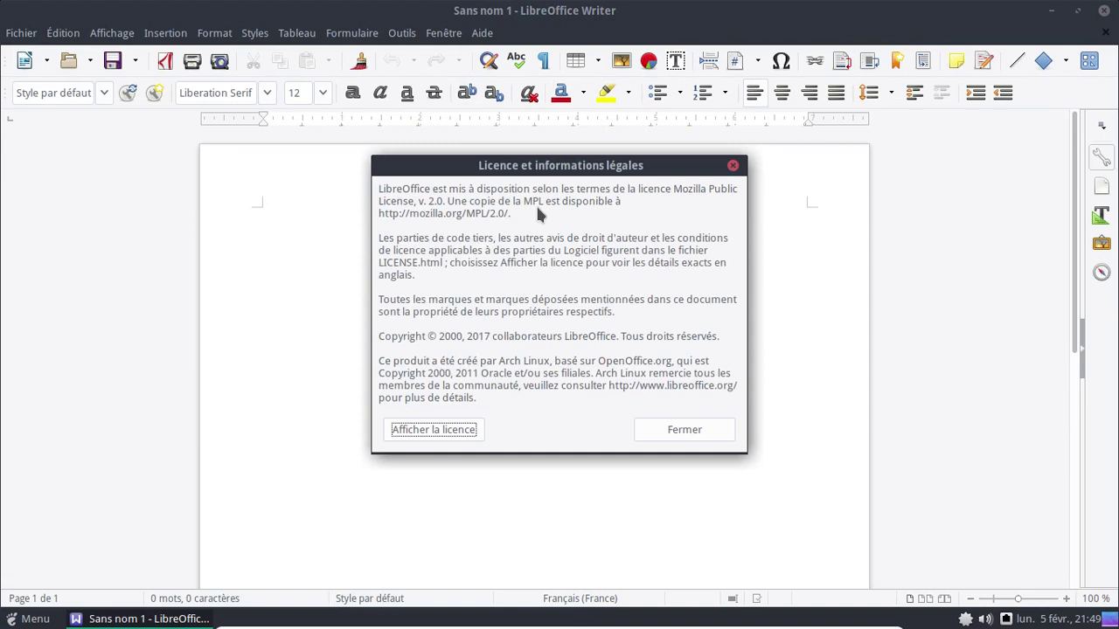
click(733, 165)
click(483, 34)
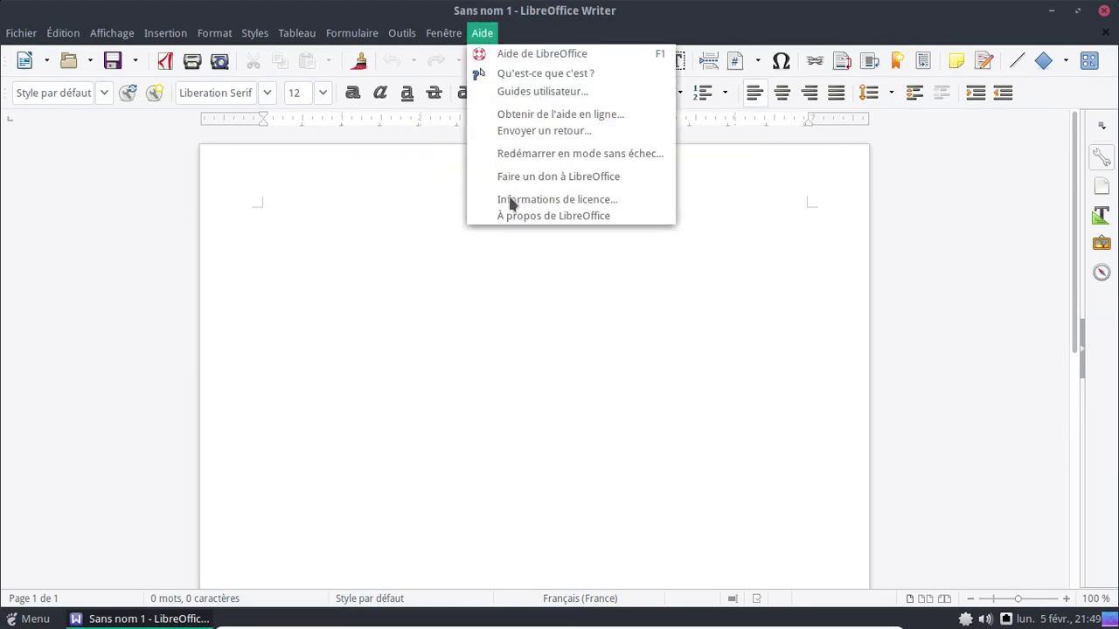
click(514, 212)
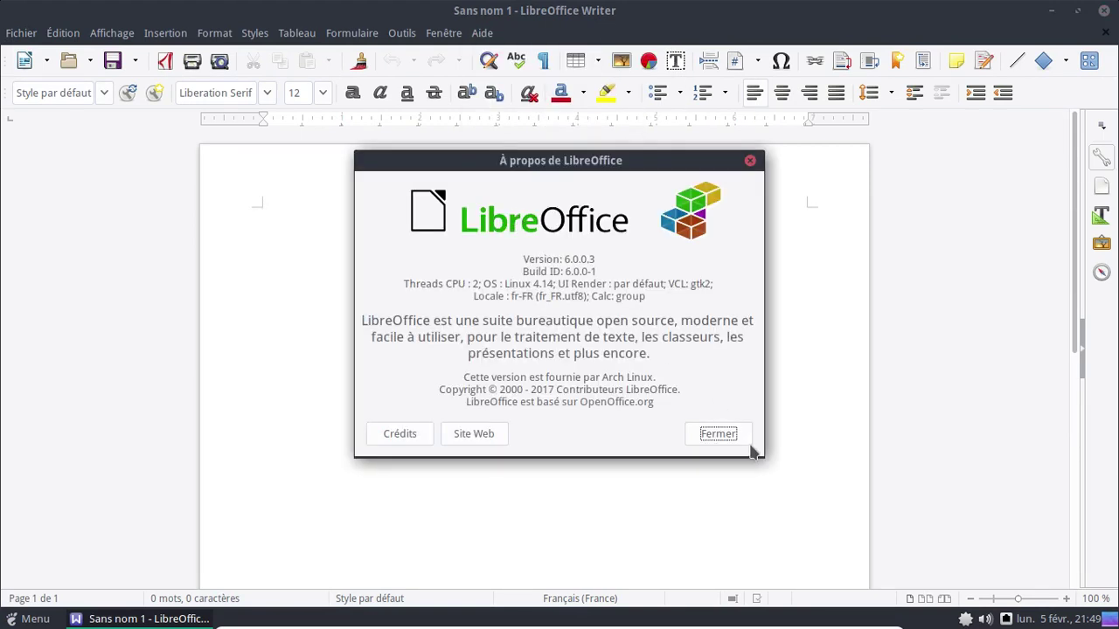
click(736, 437)
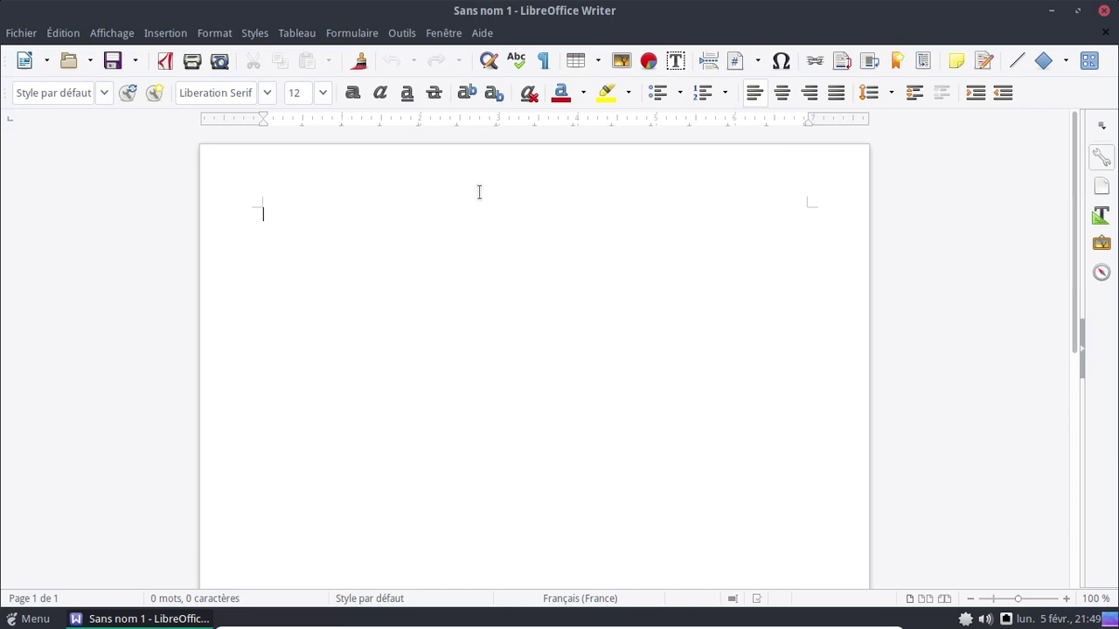
click(397, 35)
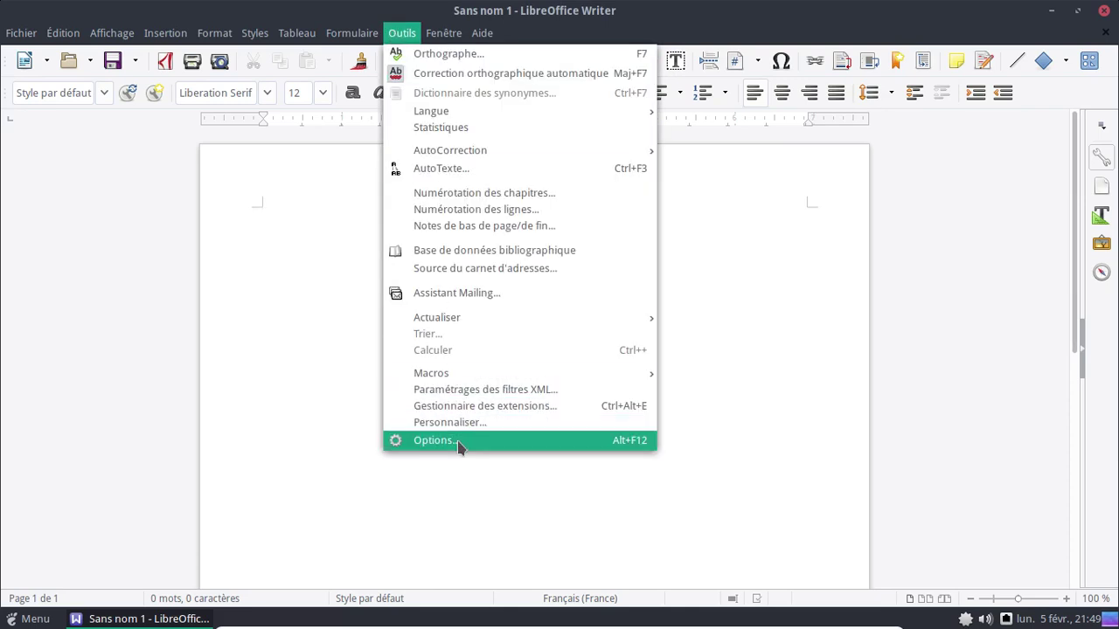
Enable experimental features in Options > Avancé and restart LibreOffice
click(457, 441)
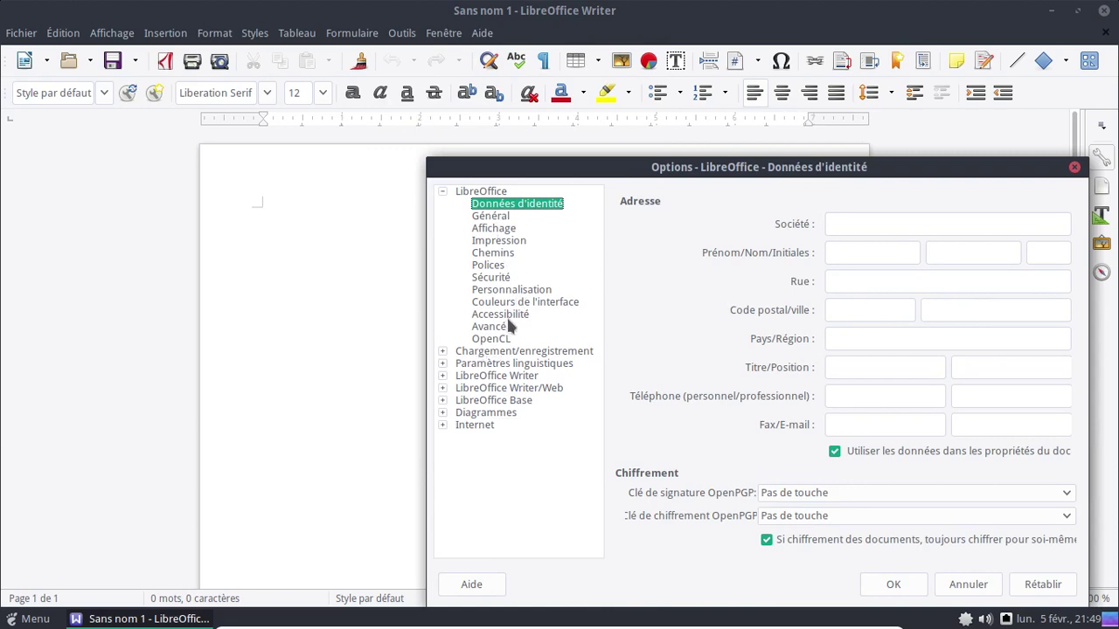
click(490, 326)
click(655, 491)
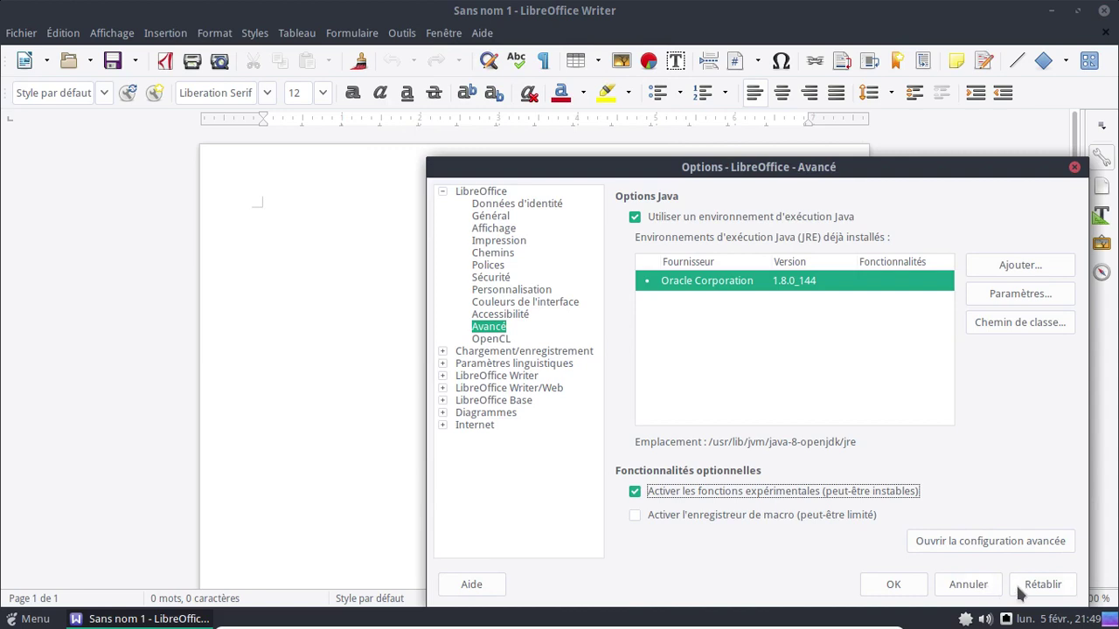
click(918, 586)
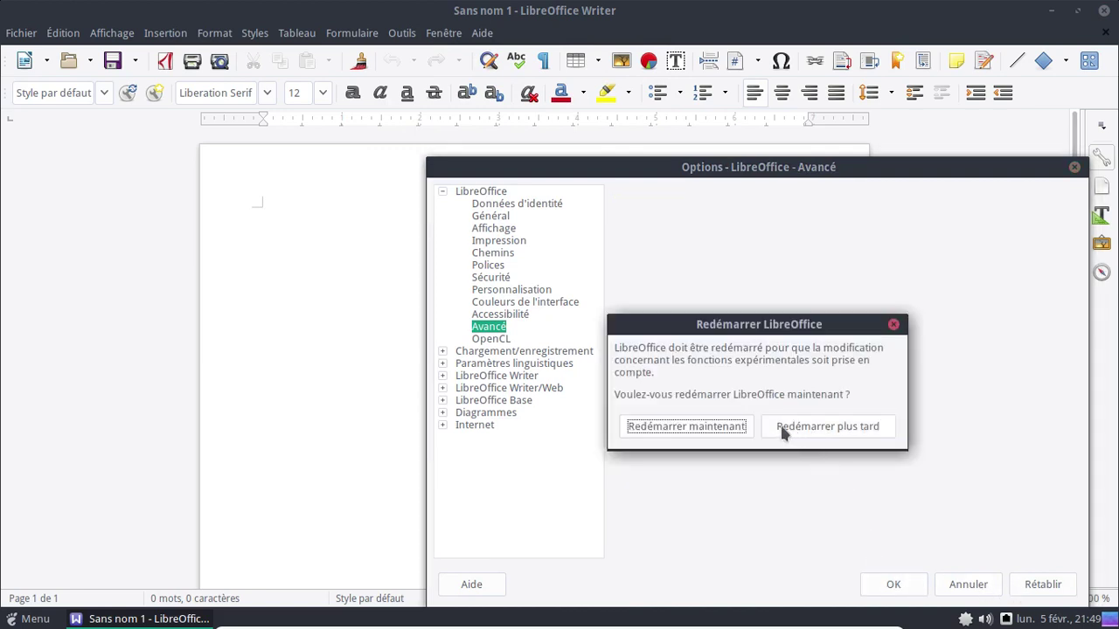
click(712, 427)
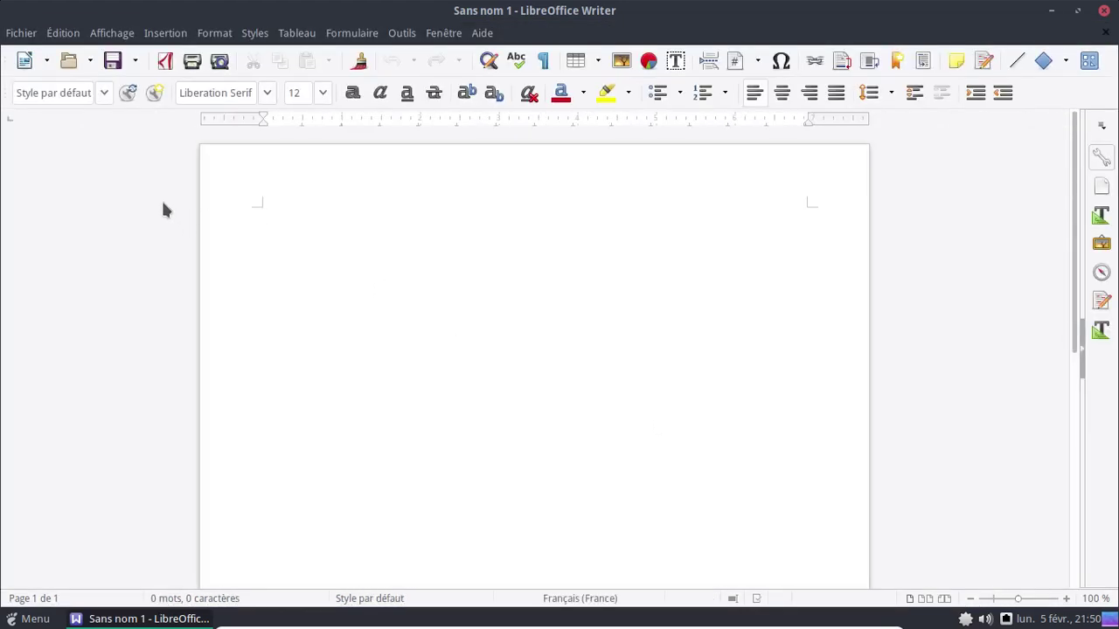
Switch the toolbar layout to the tabbed Onglets notebookbar
click(105, 34)
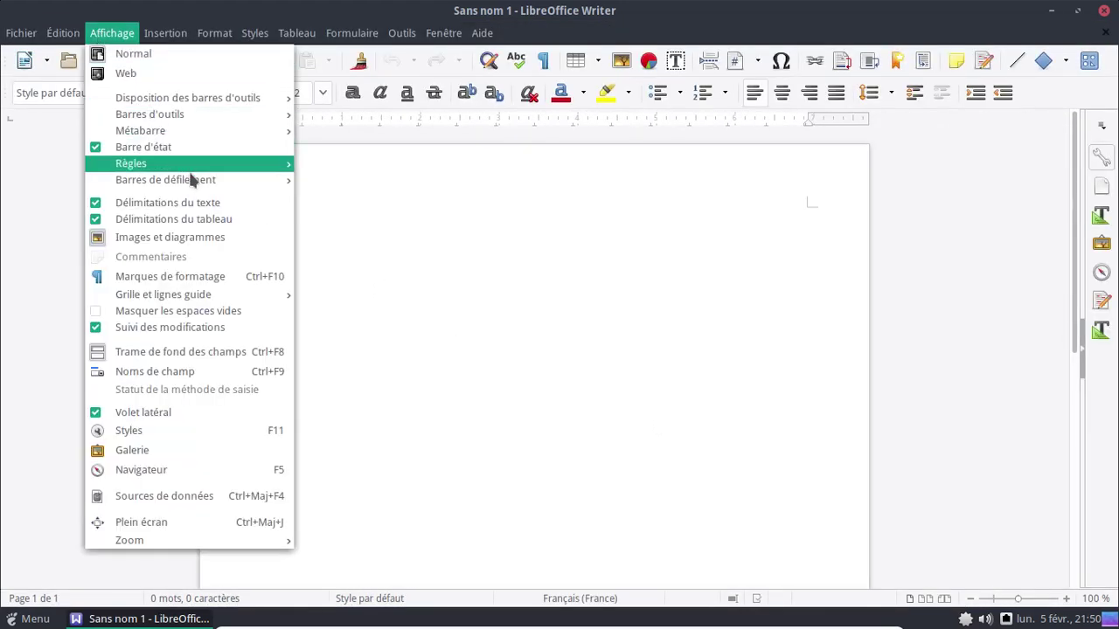
mouse_move(201, 132)
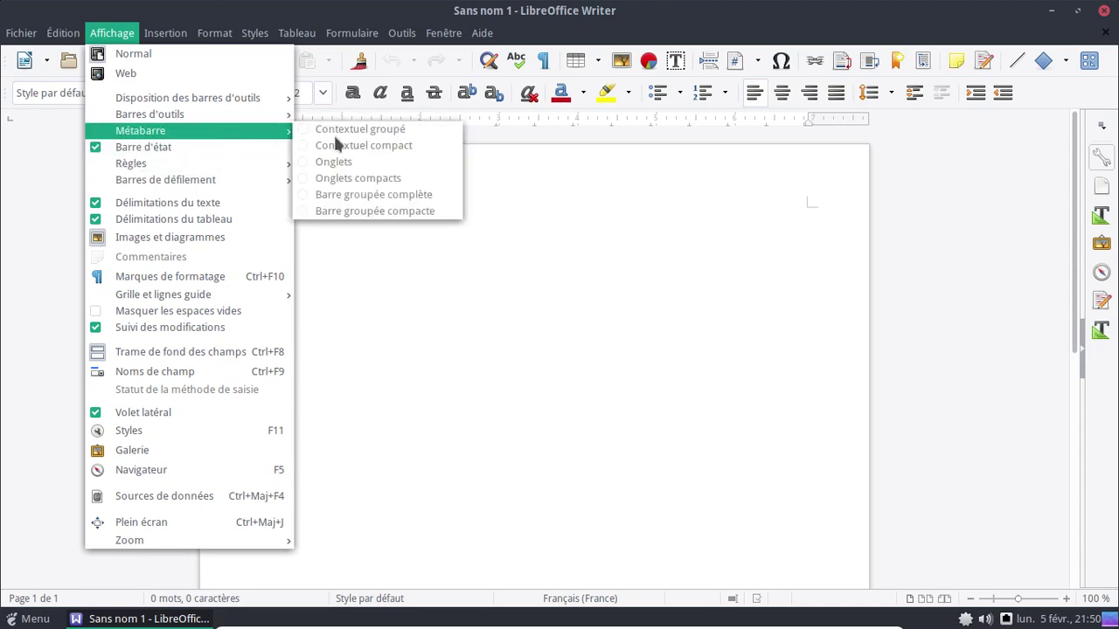
mouse_move(249, 120)
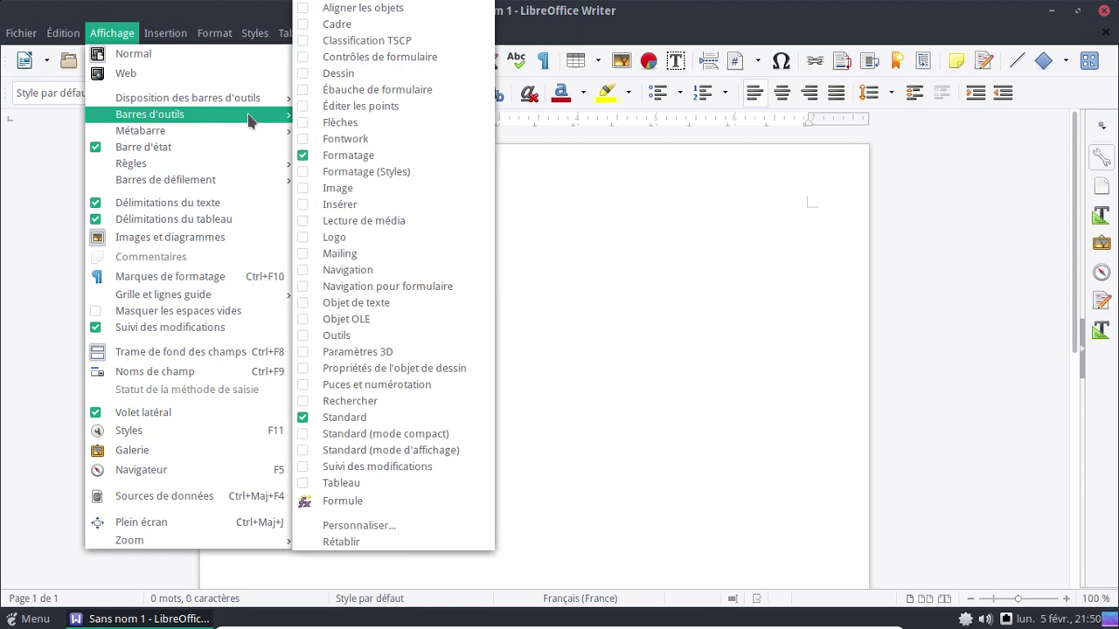
mouse_move(253, 98)
click(306, 146)
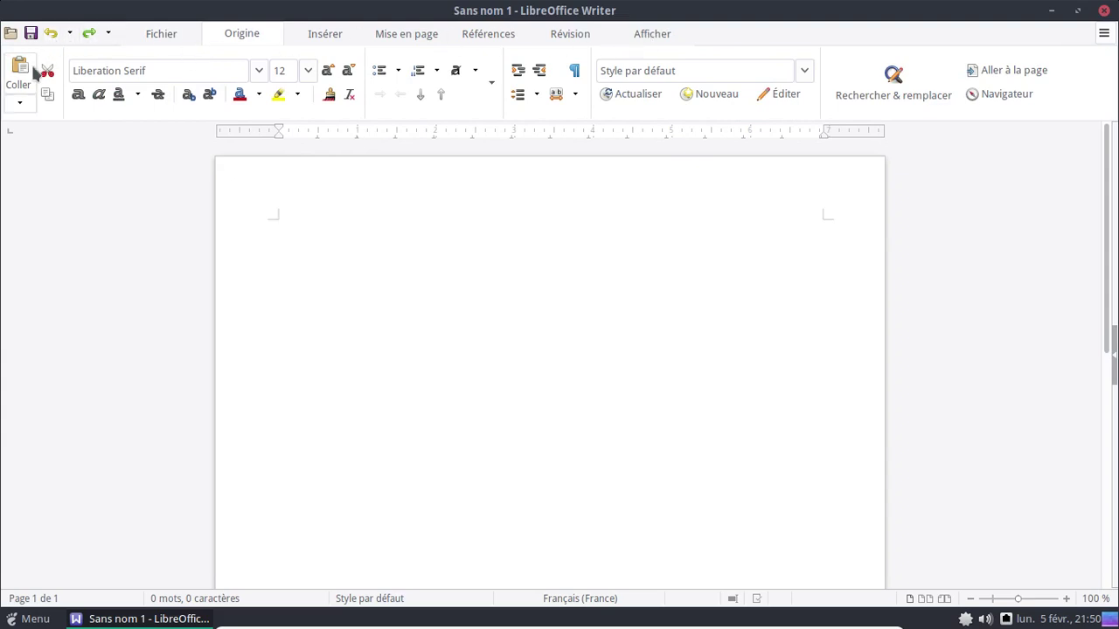
Show the classic menu bar (Fichier, Édition, Affichage…) above the tabbed notebookbar
click(1104, 35)
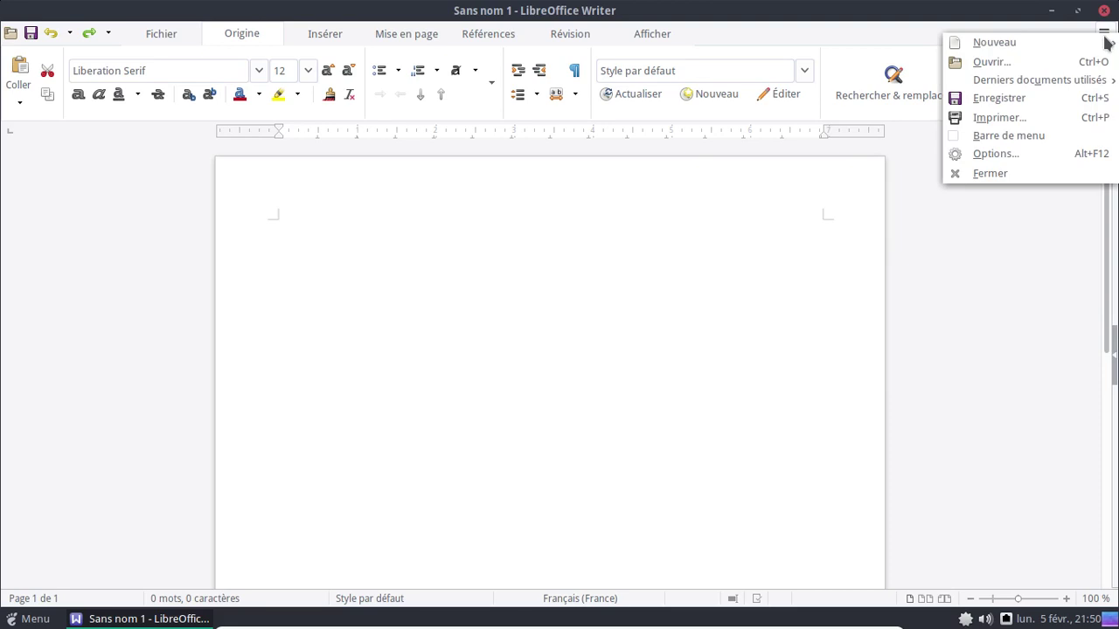
click(1021, 140)
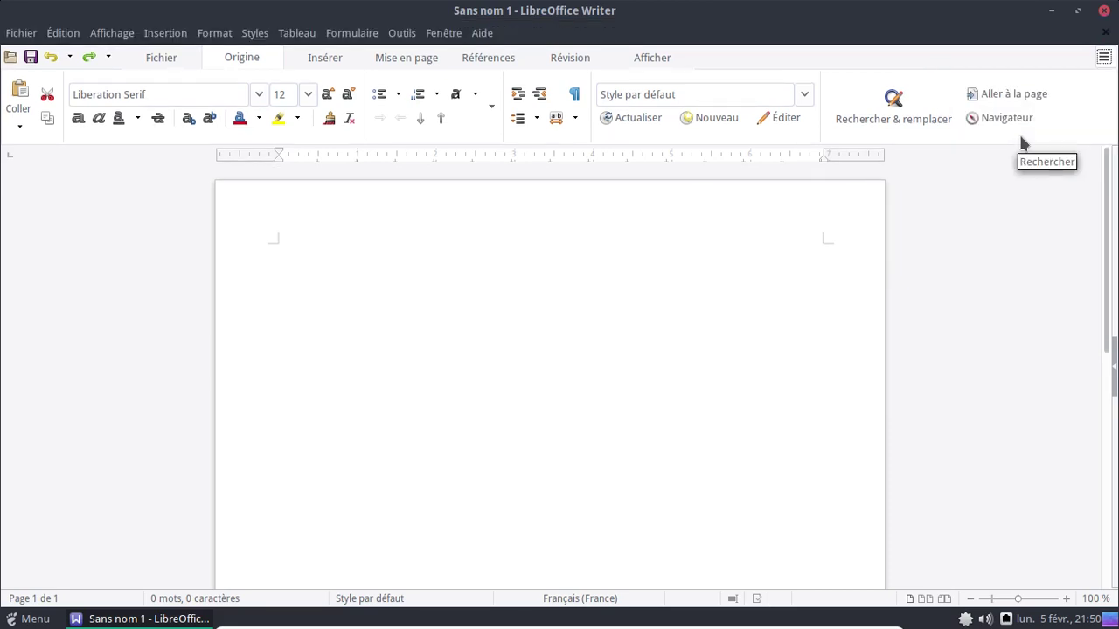
click(107, 35)
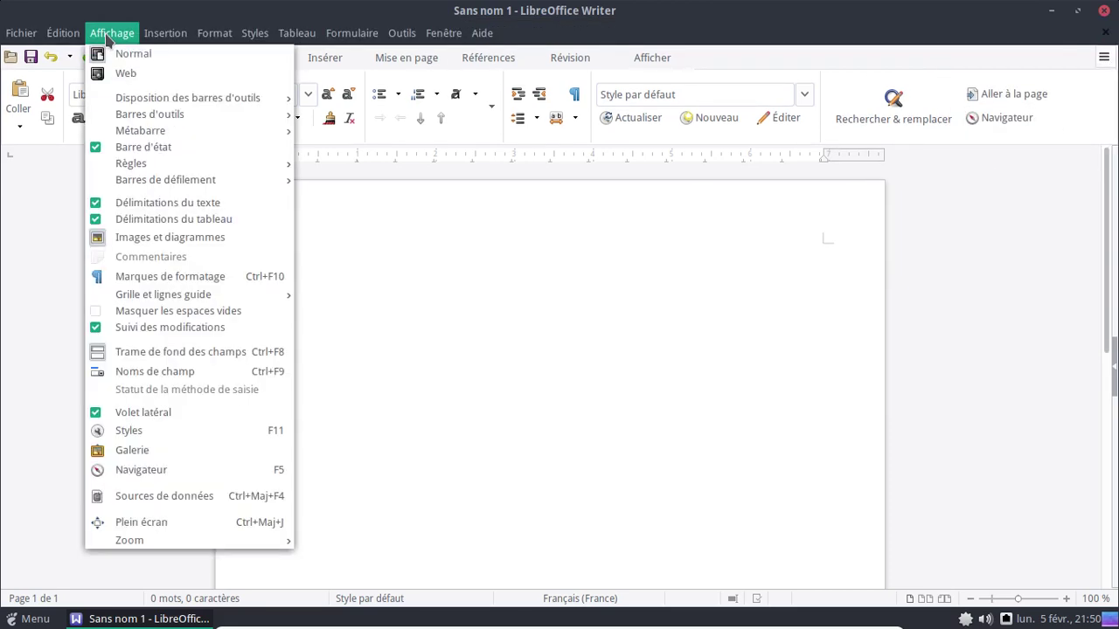
mouse_move(75, 37)
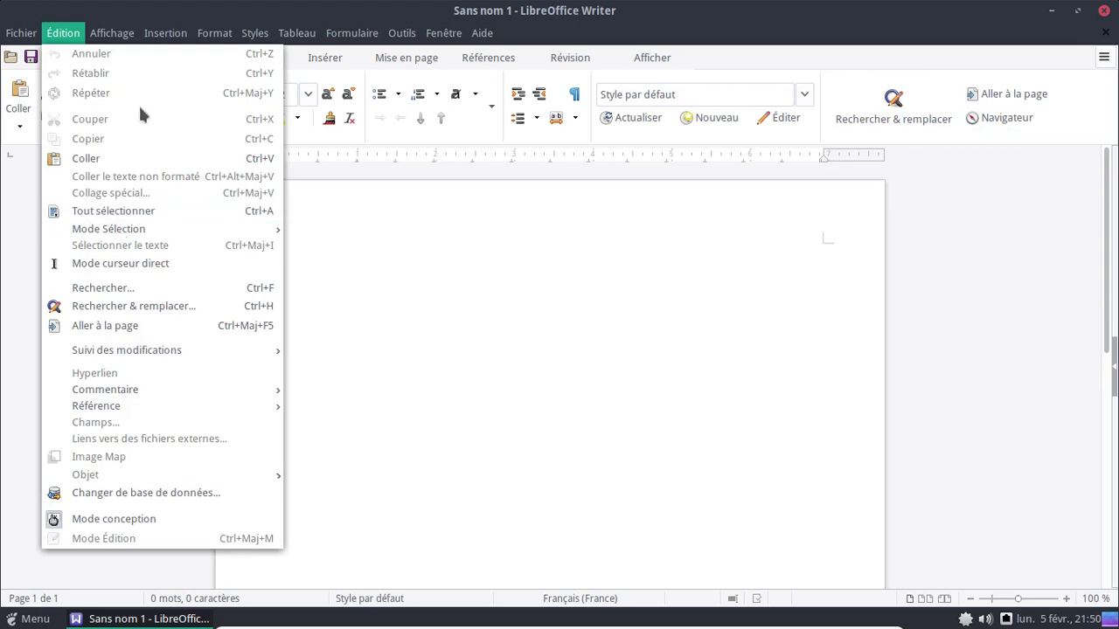
mouse_move(116, 32)
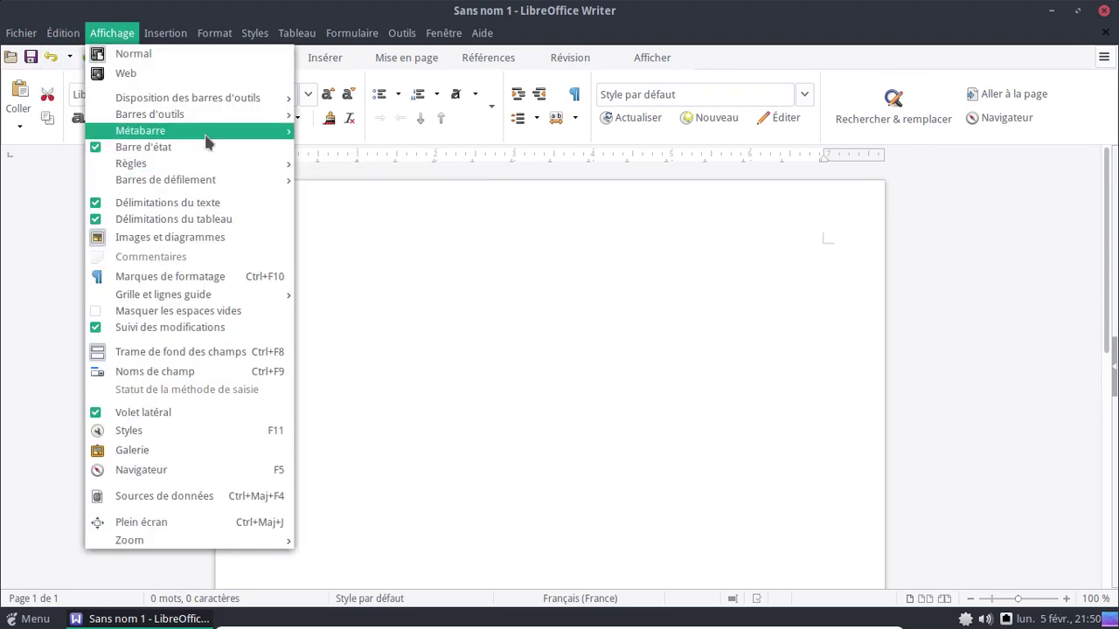
mouse_move(206, 138)
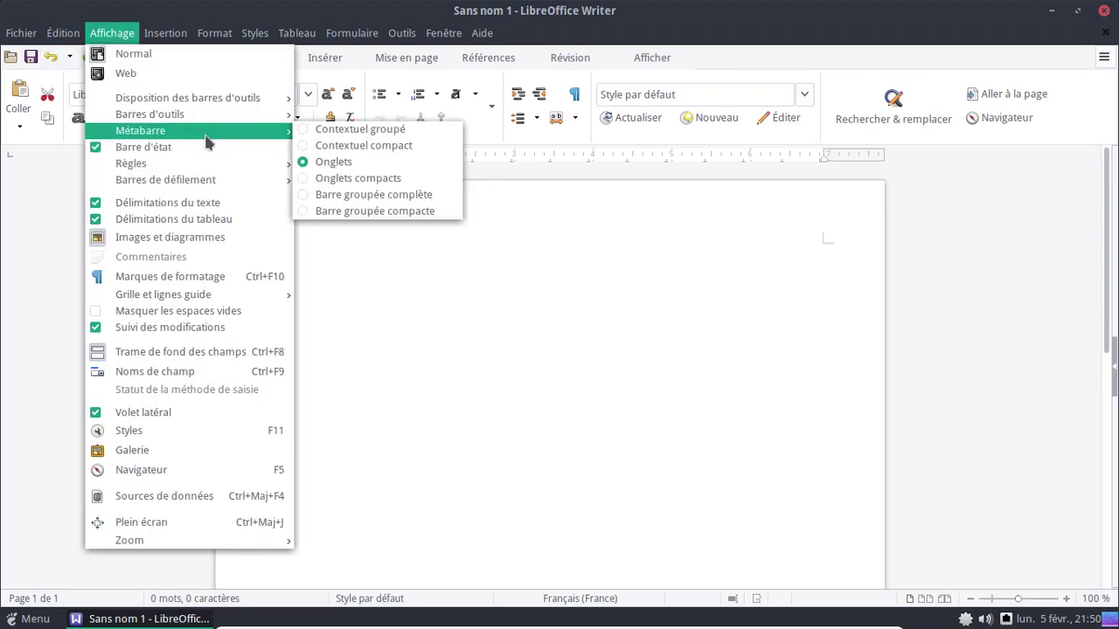
Switch to the Barre groupée complète layout with the classic menu bar left hidden
click(341, 195)
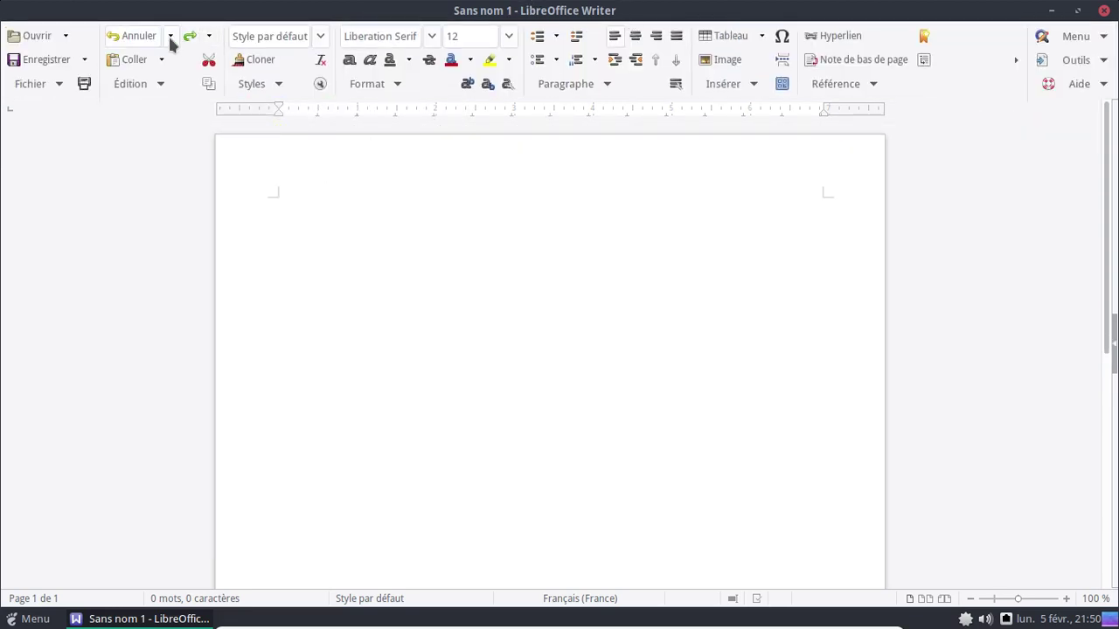
click(1099, 40)
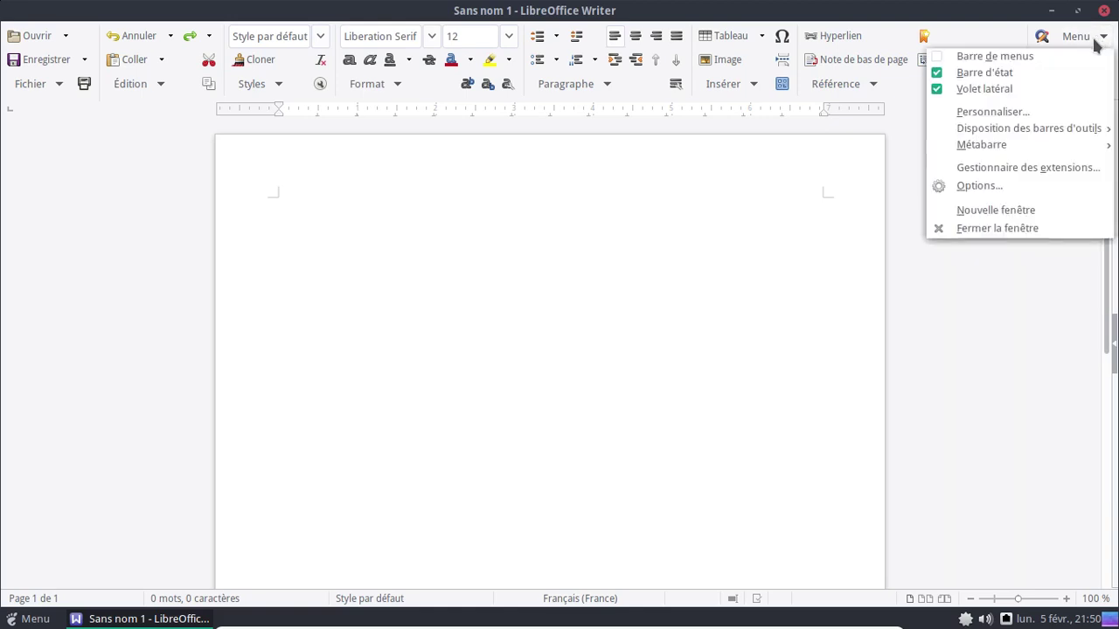
click(1062, 56)
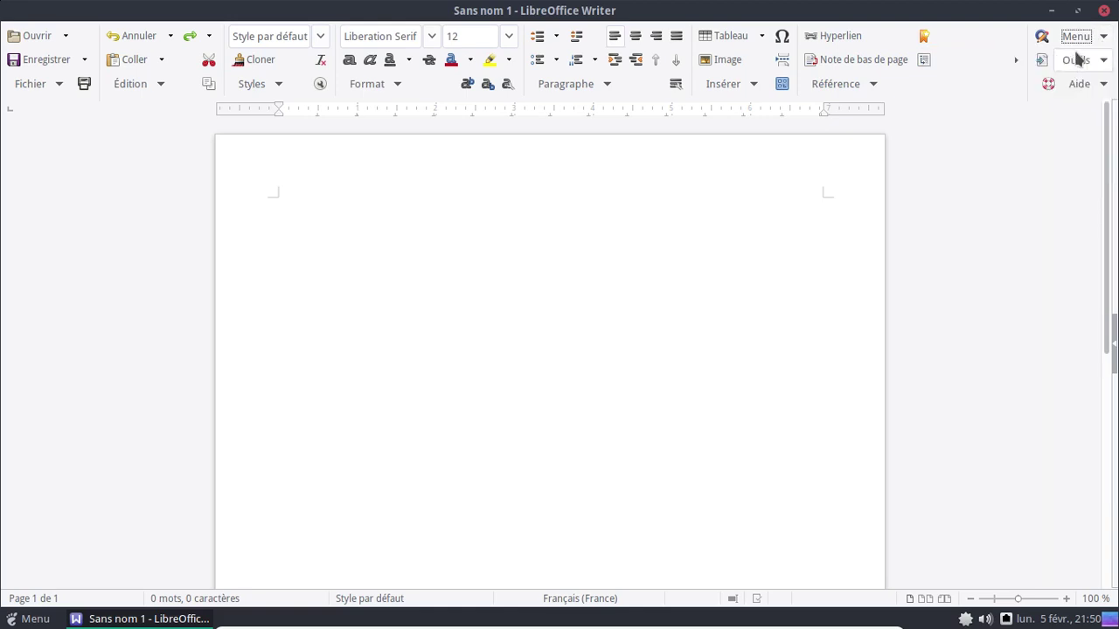
click(1087, 41)
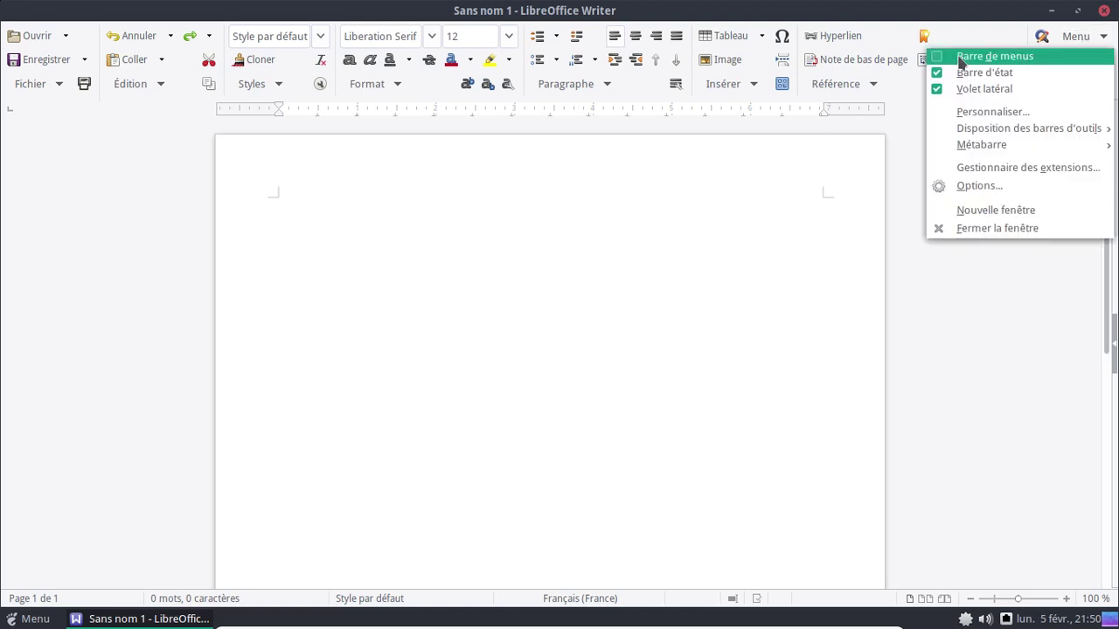
click(944, 58)
click(1075, 40)
click(944, 57)
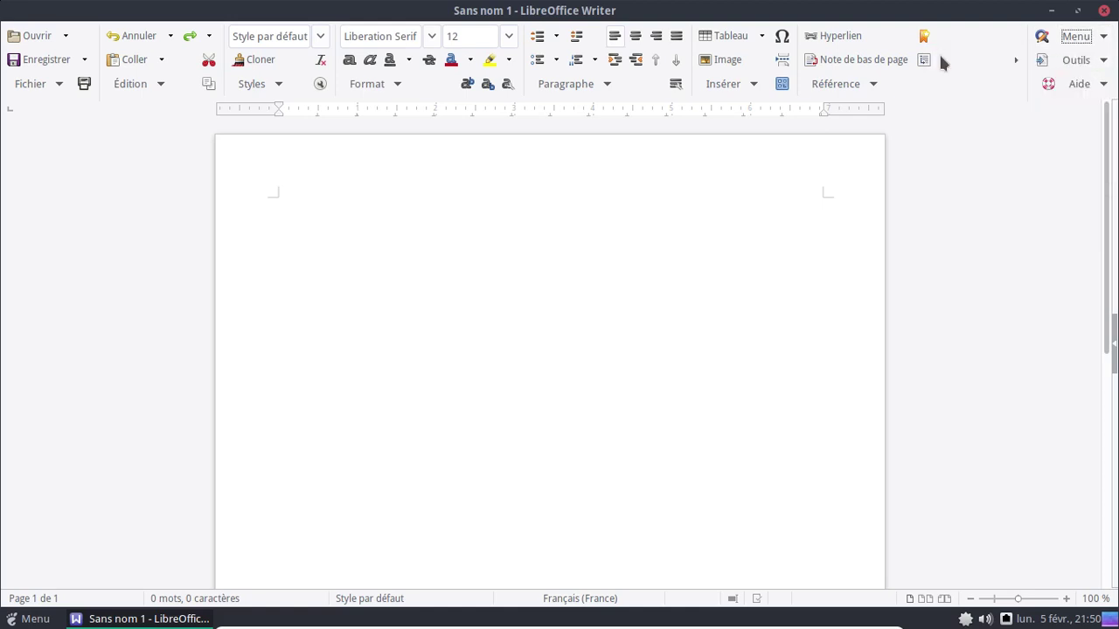
click(1079, 40)
click(1039, 59)
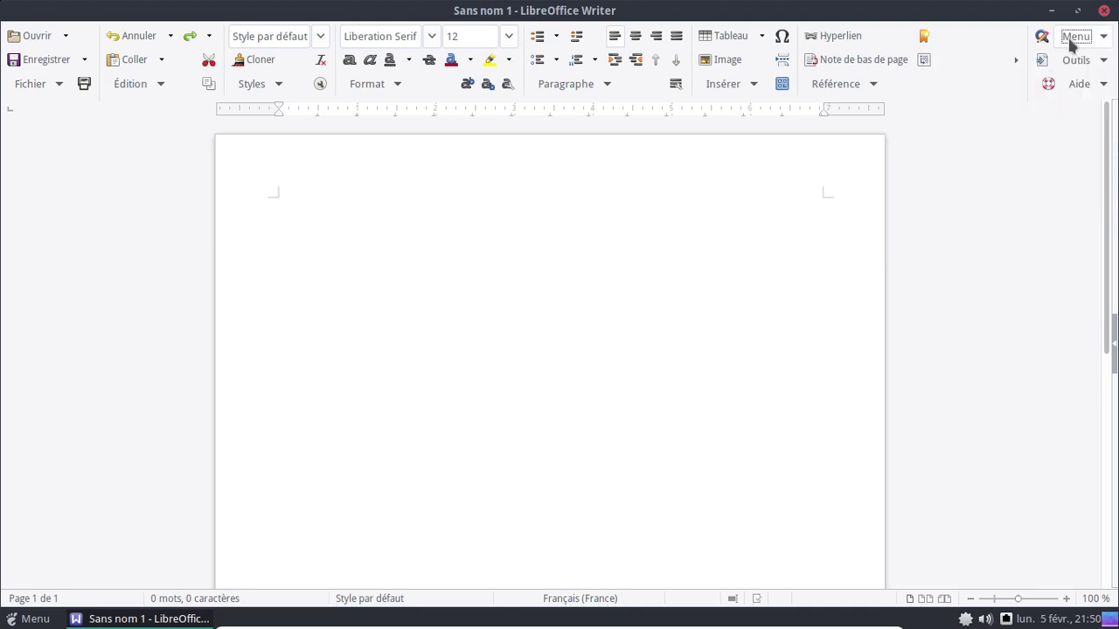